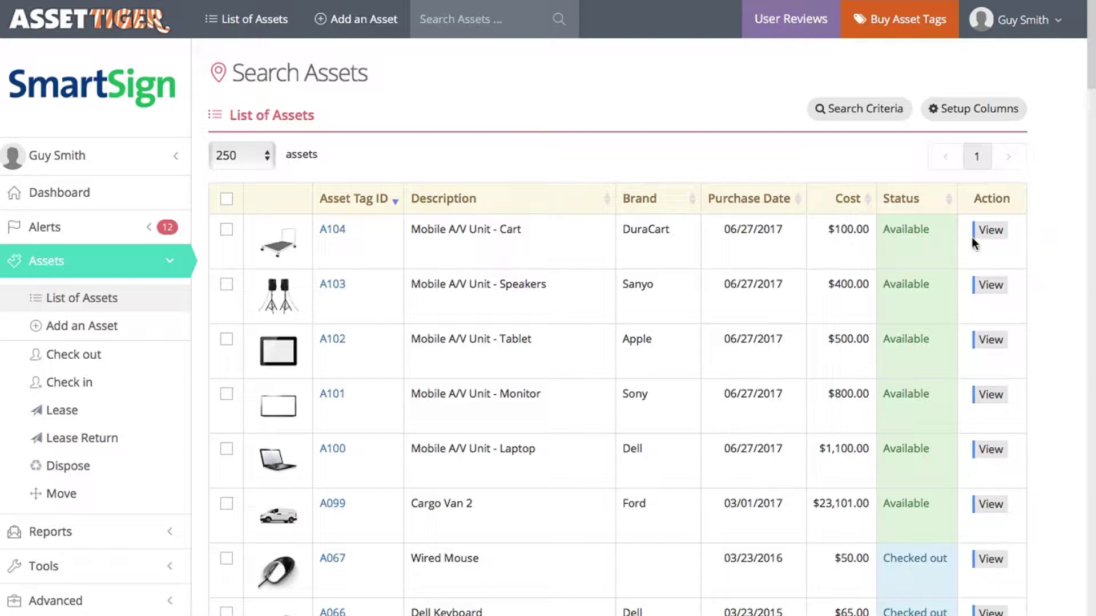
- Open the A104 Mobile A/V Unit - Cart record from the List of Assets
{"action": "left_click", "coordinate": [991, 232]}
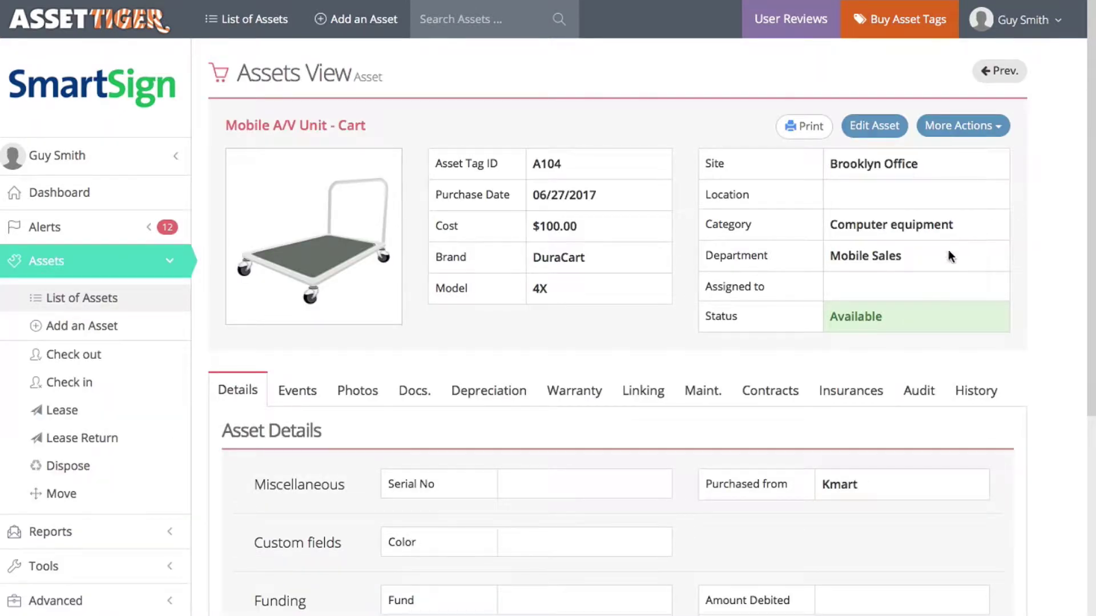
- Show the cart's Linking tab and start linking a parent asset, with Transact as a whole ticked
{"action": "left_click", "coordinate": [653, 400]}
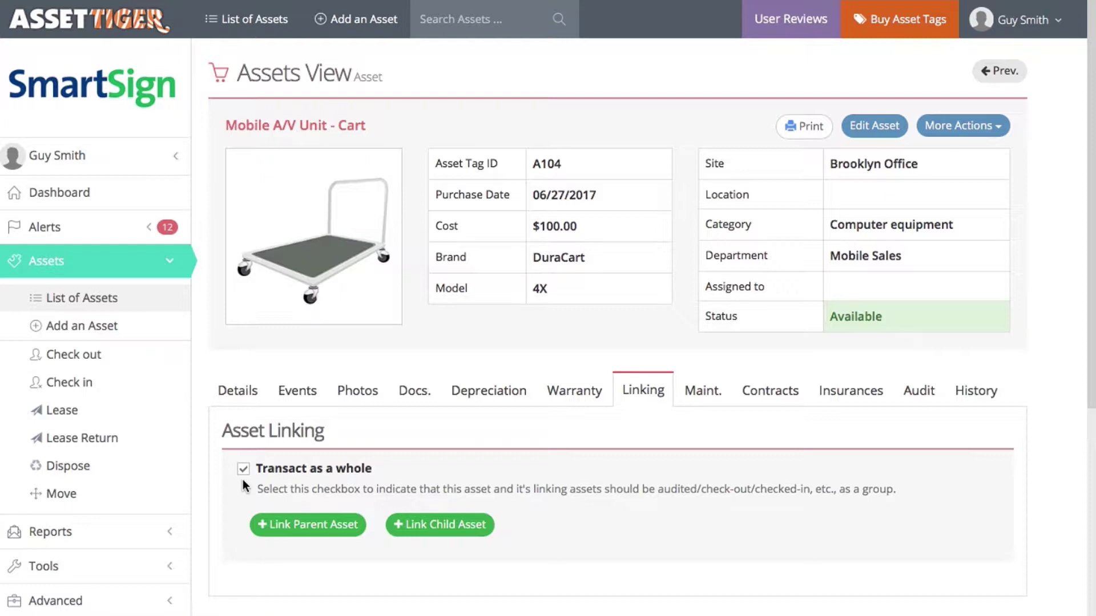
{"action": "left_click", "coordinate": [314, 529]}
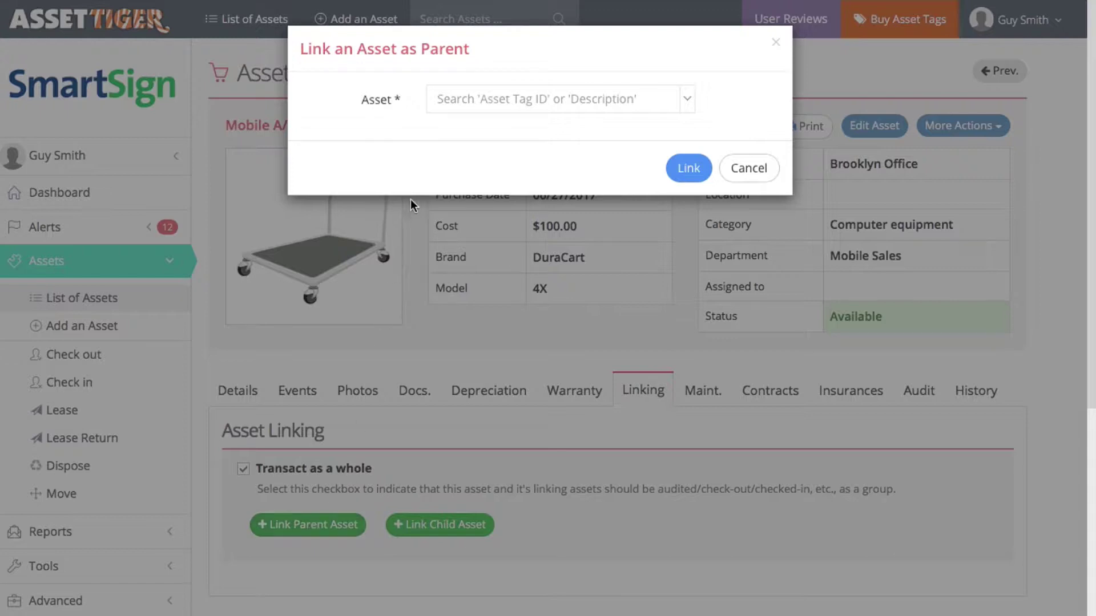
- Search 'mobile A/V' and link A100 Mobile A/V Unit - Laptop as the cart's parent
{"action": "left_click", "coordinate": [458, 101]}
{"action": "type", "text": "m"}
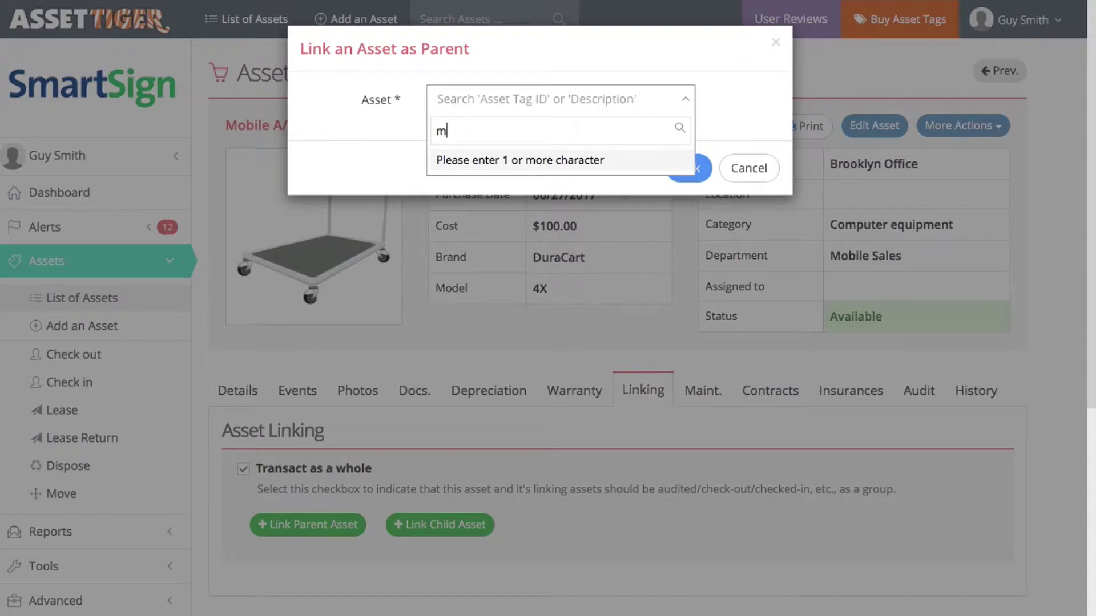
{"action": "type", "text": "obile A/"}
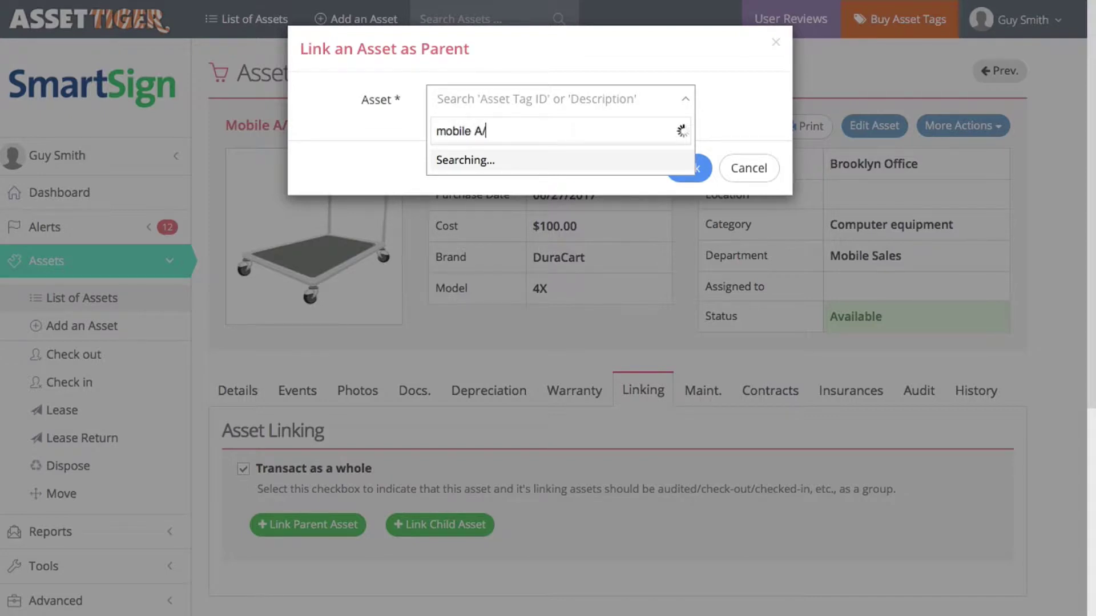
{"action": "type", "text": "V"}
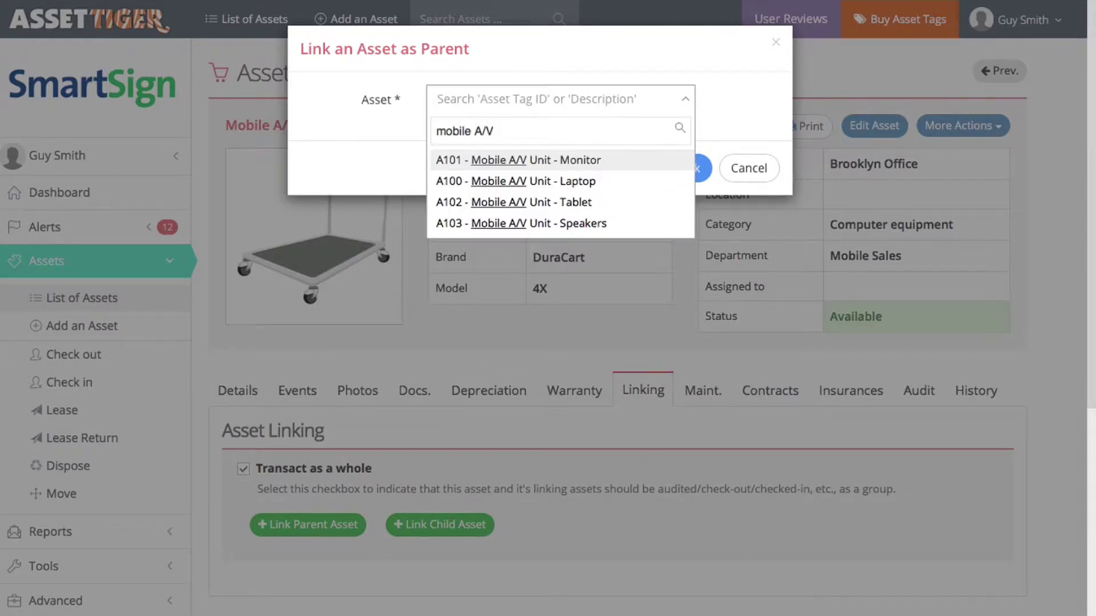
{"action": "left_click", "coordinate": [509, 183]}
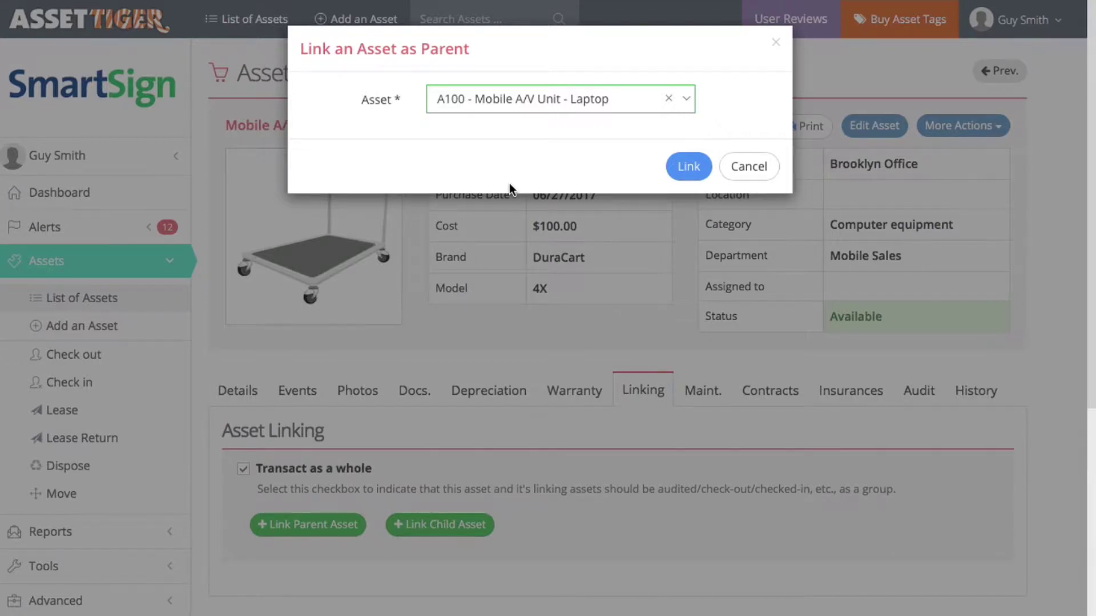
{"action": "left_click", "coordinate": [686, 167]}
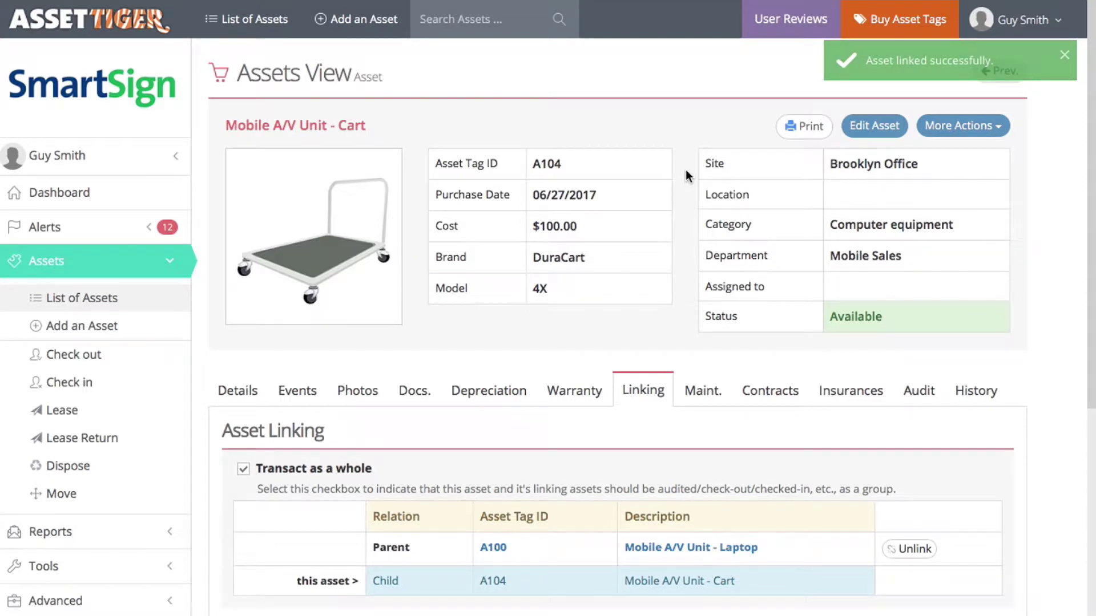
{"action": "scroll", "coordinate": [686, 169], "scroll_direction": "down", "scroll_amount": 3}
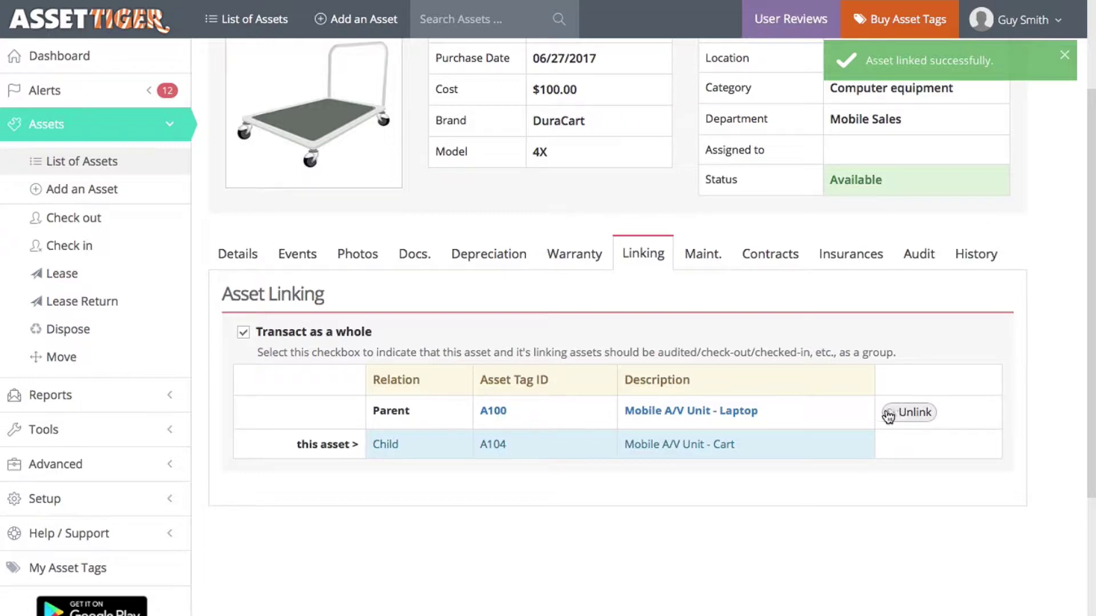
- Open laptop A100's full record and view its Linking tab listing cart A104 as child
{"action": "left_click", "coordinate": [494, 412]}
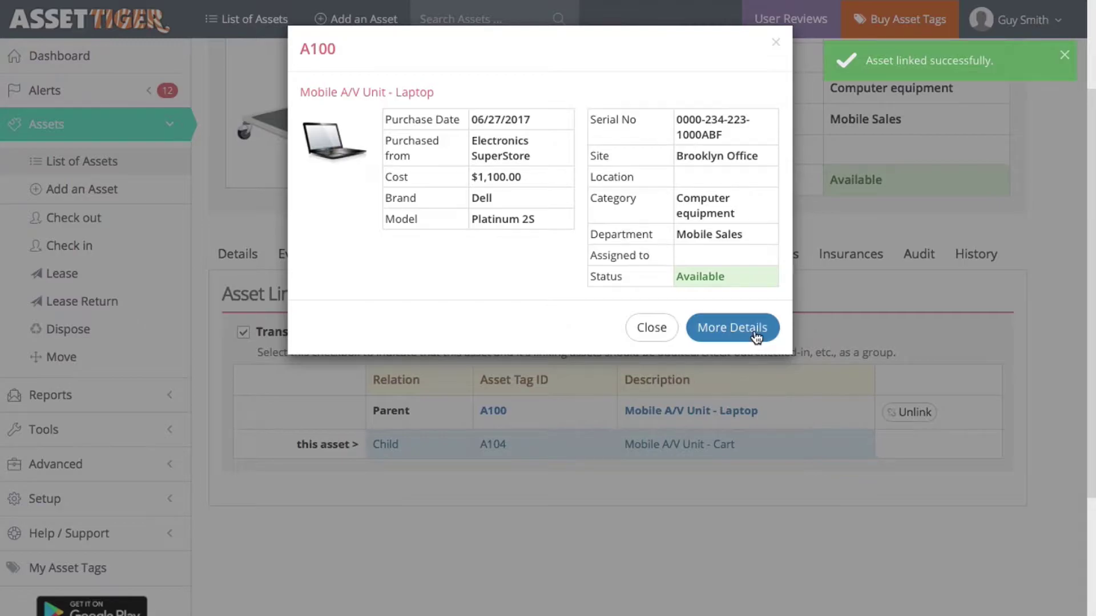
{"action": "left_click", "coordinate": [755, 330]}
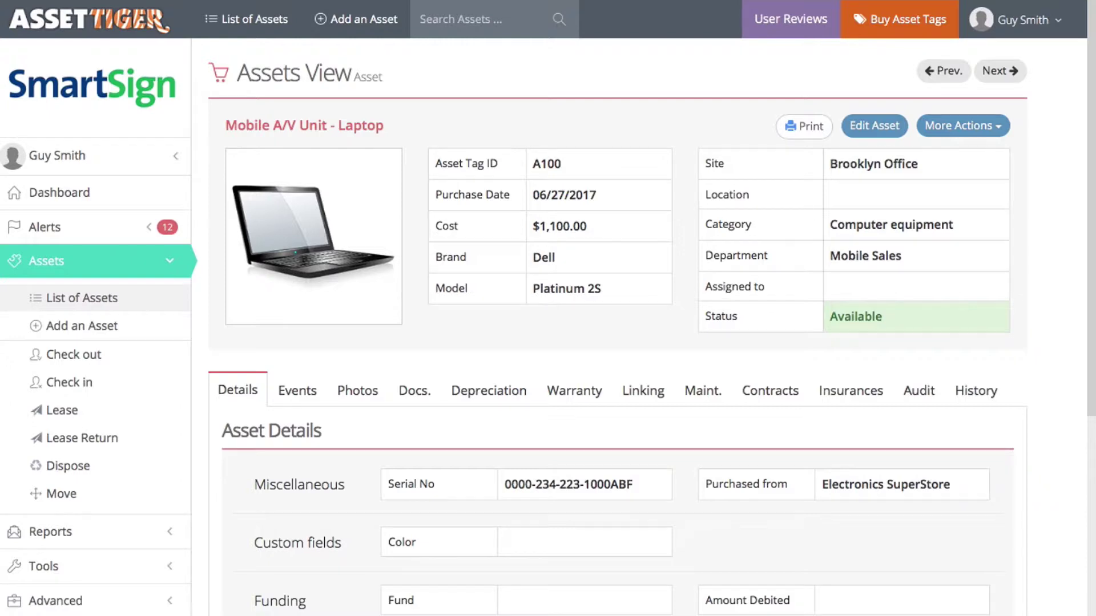
{"action": "left_click", "coordinate": [639, 391]}
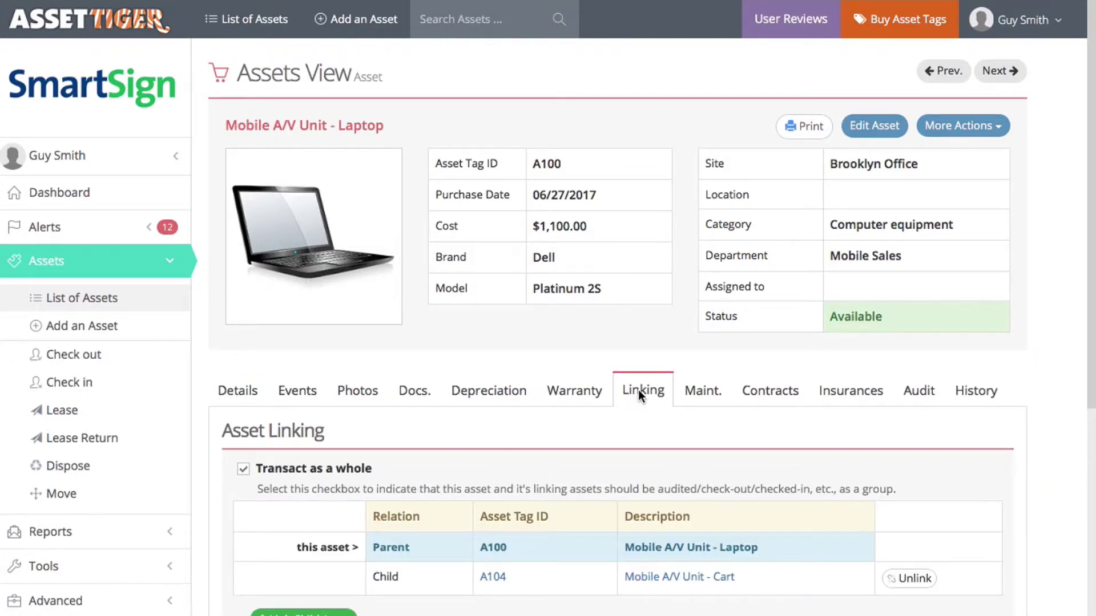
{"action": "scroll", "coordinate": [638, 390], "scroll_direction": "down", "scroll_amount": 2}
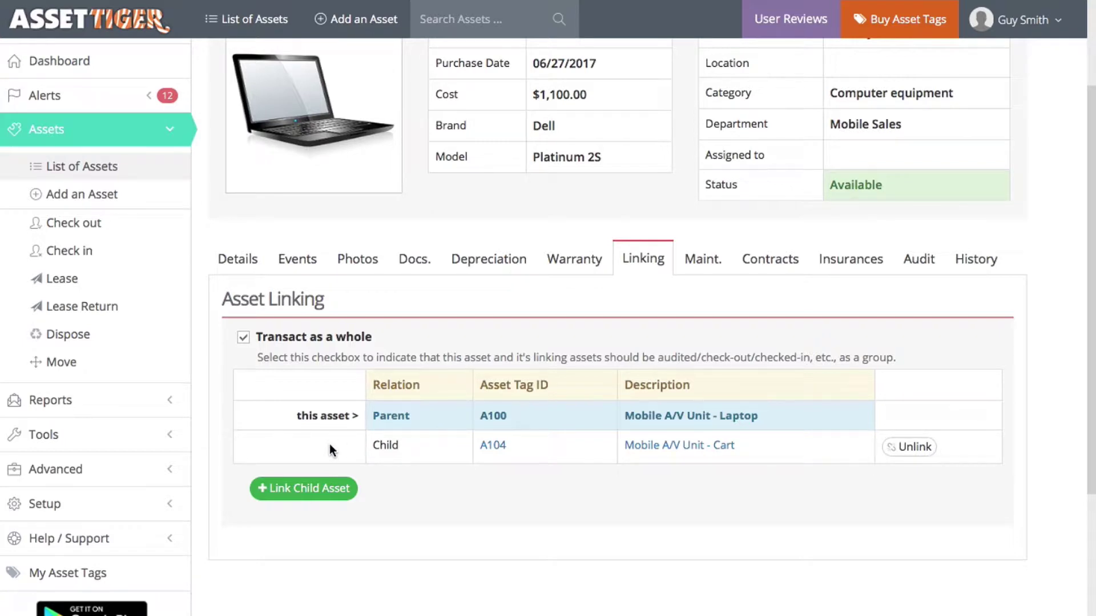
- Link A101 Monitor and A102 Tablet to the laptop as child assets
{"action": "left_click", "coordinate": [329, 490]}
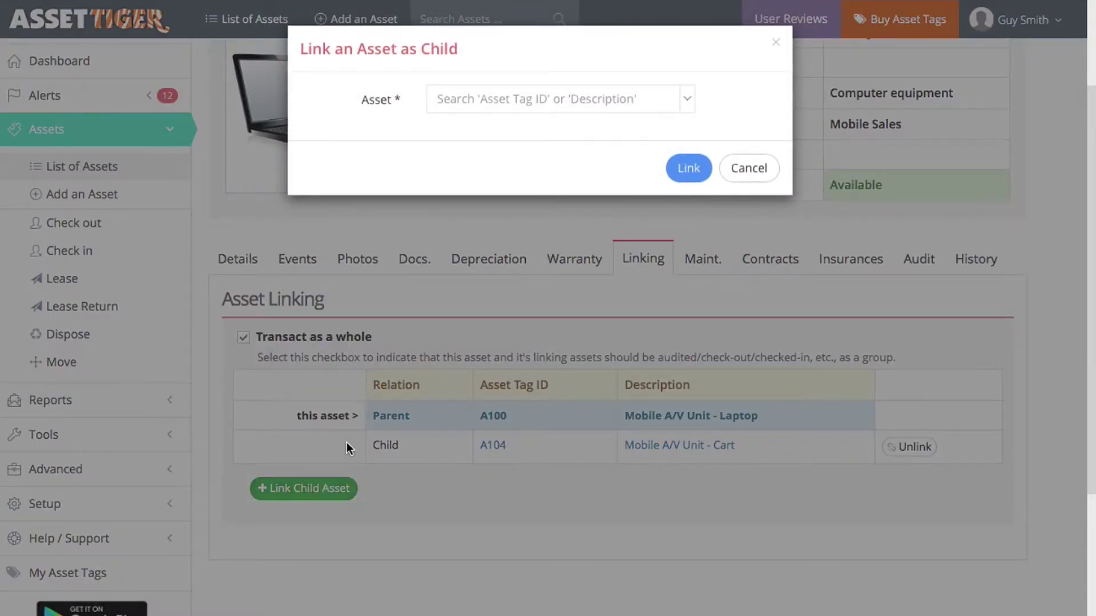
{"action": "left_click", "coordinate": [486, 101]}
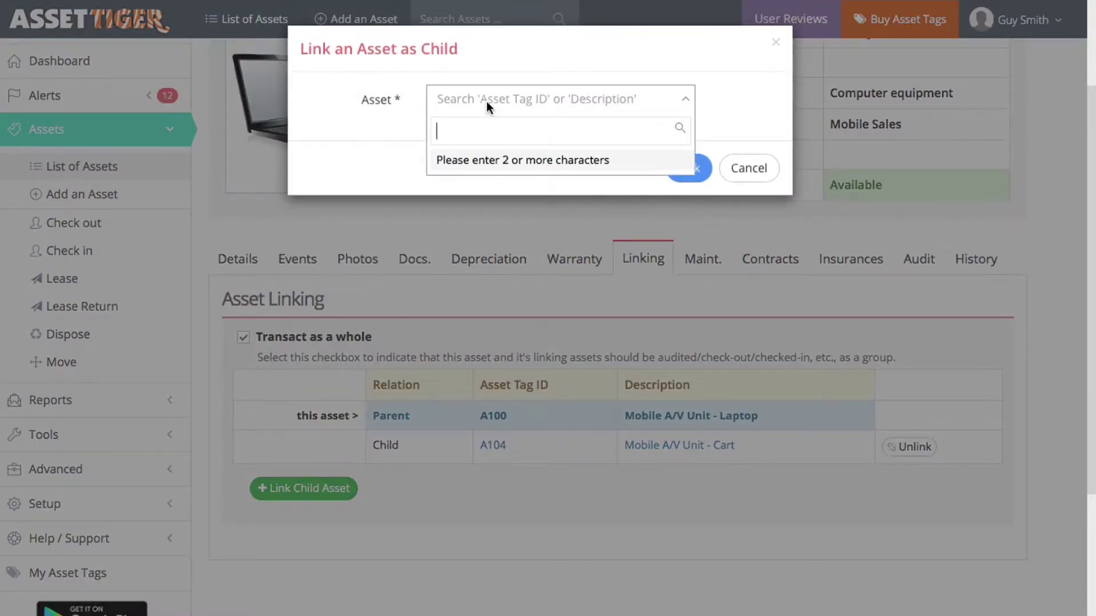
{"action": "type", "text": "mobile"}
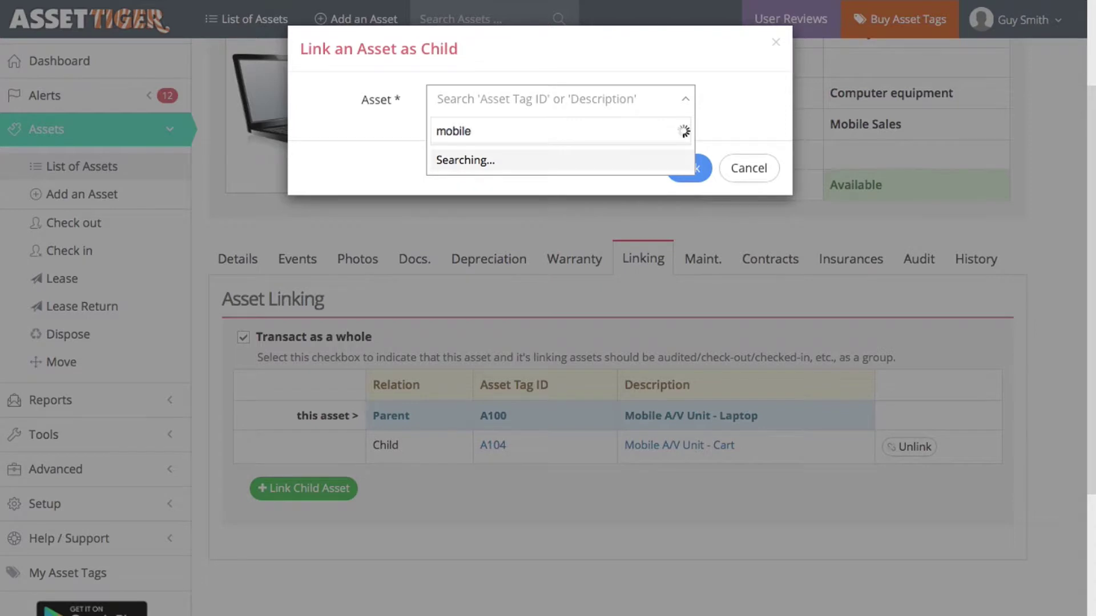
{"action": "type", "text": " A/V"}
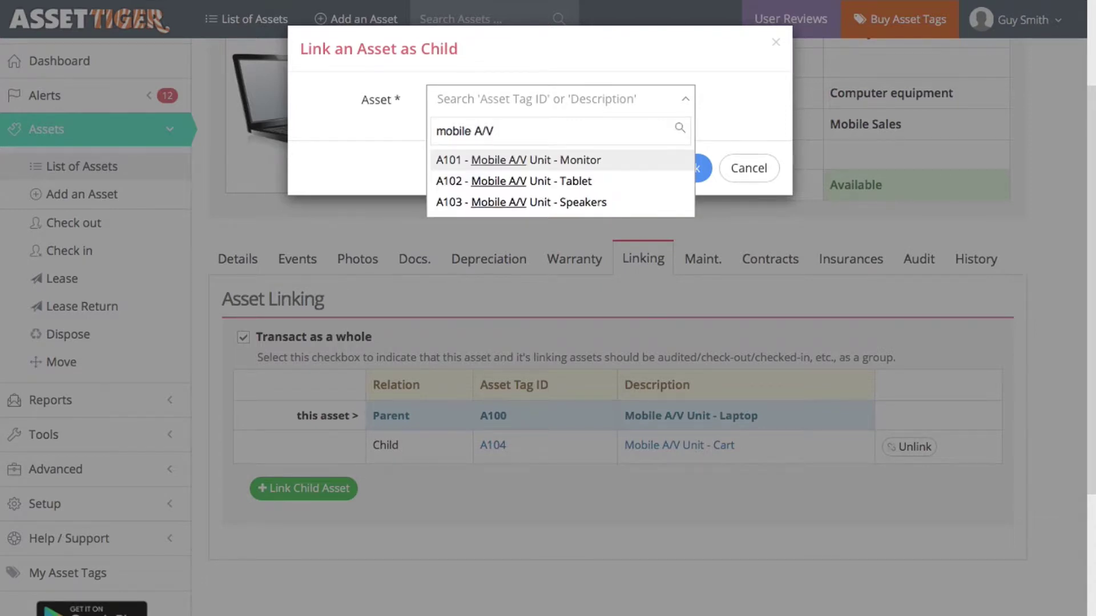
{"action": "left_click", "coordinate": [487, 161]}
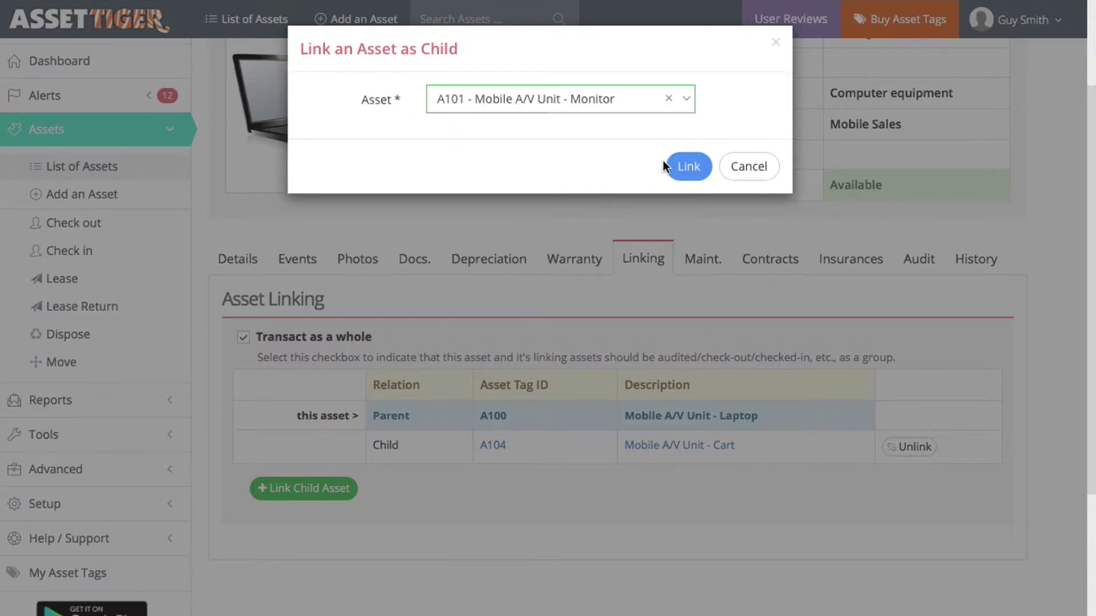
{"action": "left_click", "coordinate": [683, 164]}
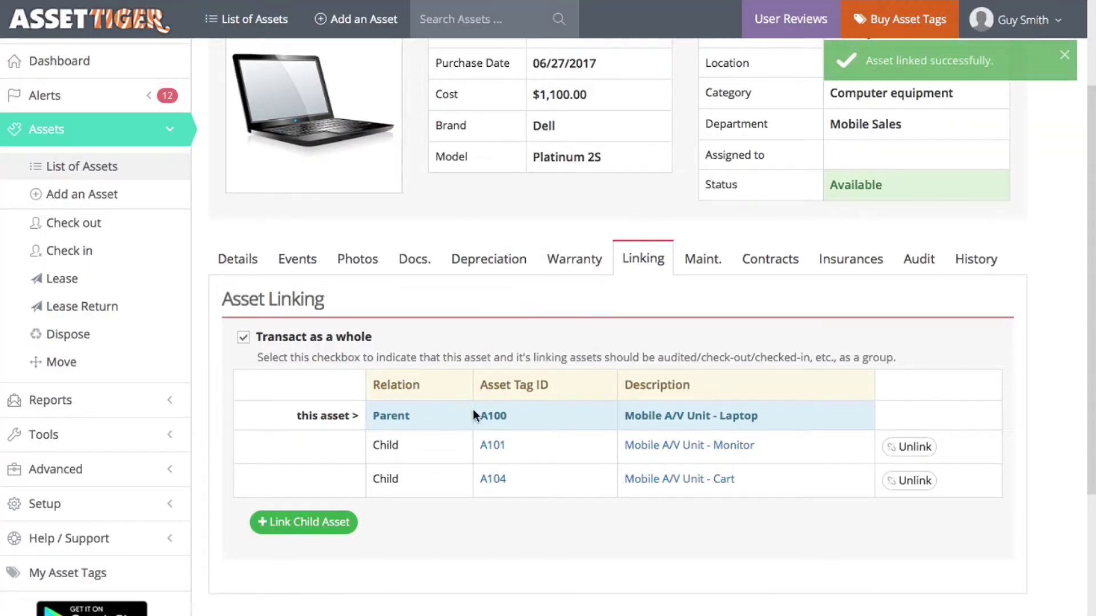
{"action": "left_click", "coordinate": [352, 522]}
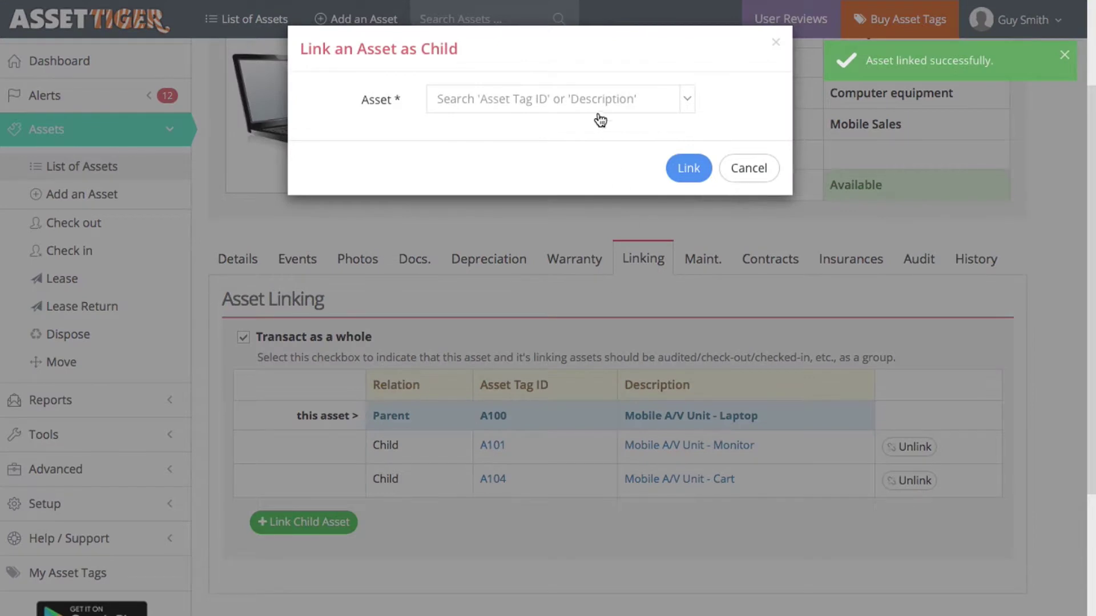
{"action": "left_click", "coordinate": [598, 104]}
{"action": "type", "text": "a102"}
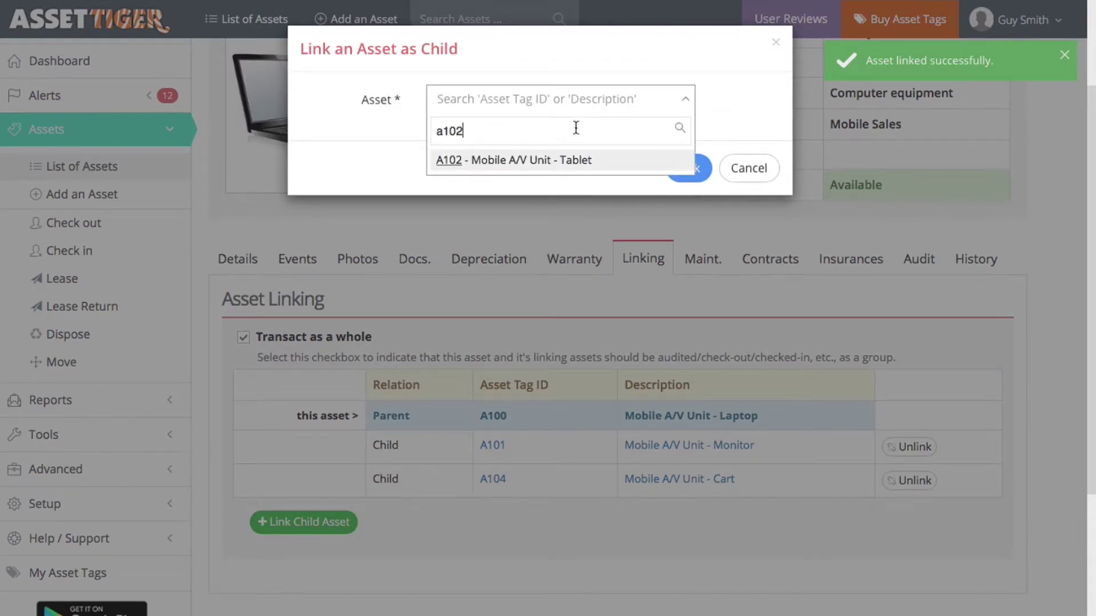
{"action": "left_click", "coordinate": [557, 160]}
{"action": "left_click", "coordinate": [700, 173]}
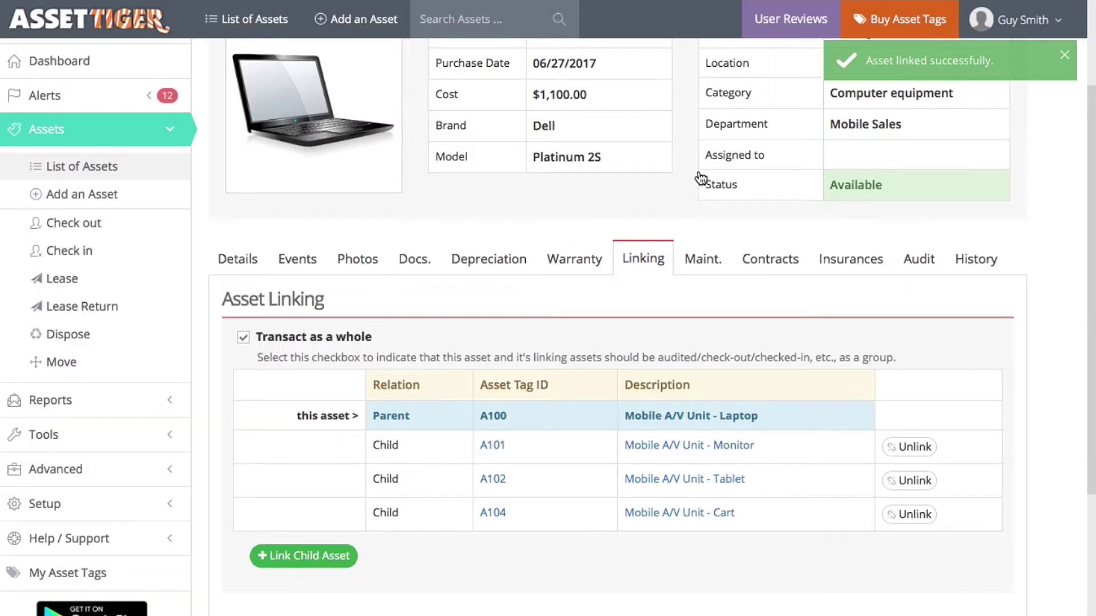
- Link A103 Speakers to the laptop as a child asset and return to the asset list
{"action": "left_click", "coordinate": [327, 562]}
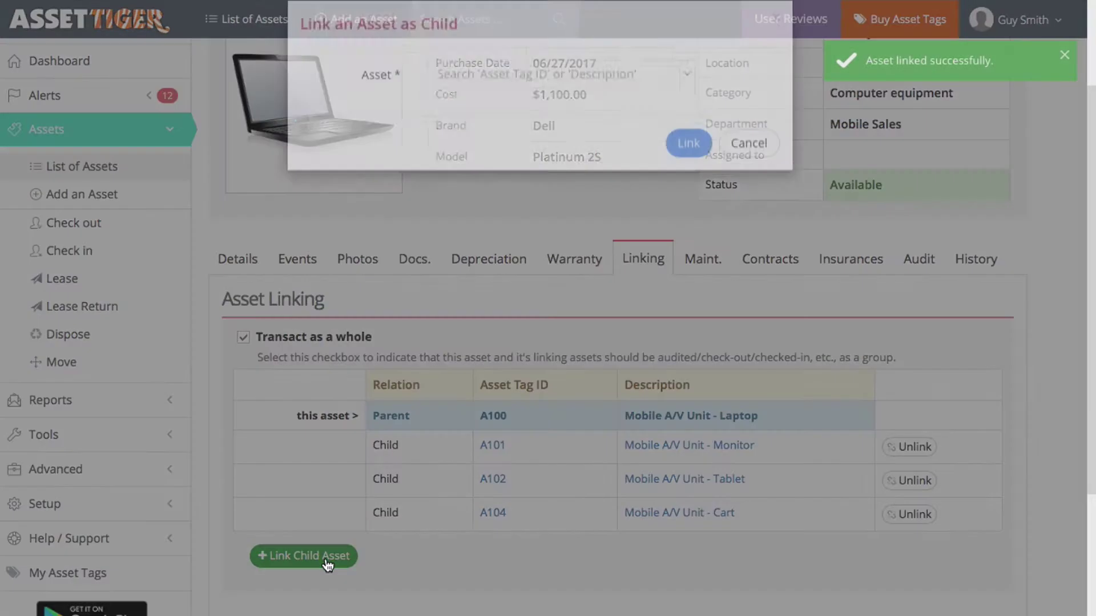
{"action": "left_click", "coordinate": [544, 98]}
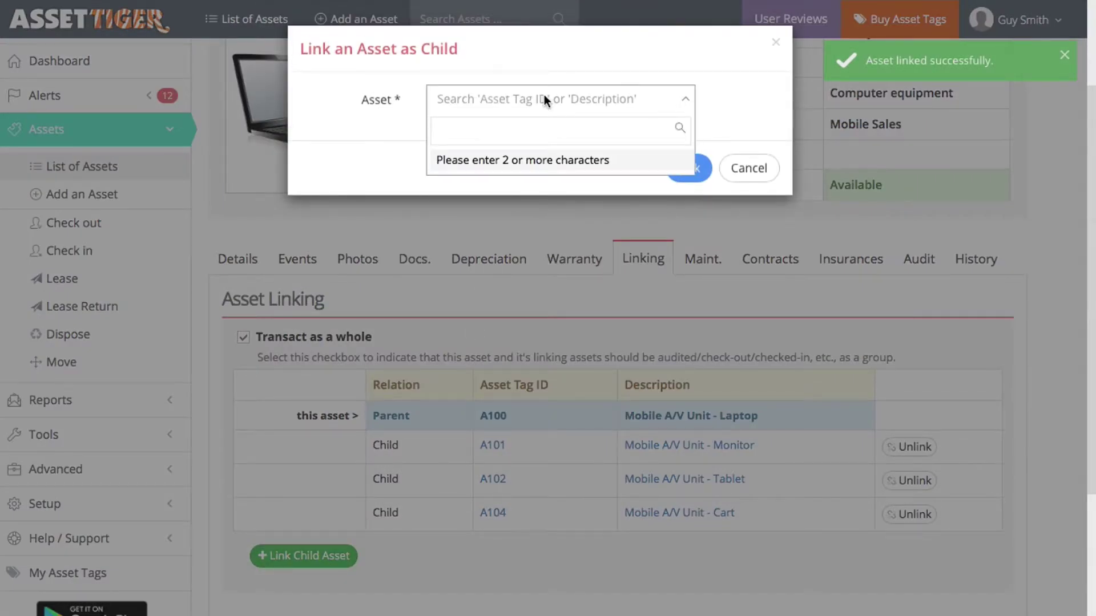
{"action": "type", "text": "a103"}
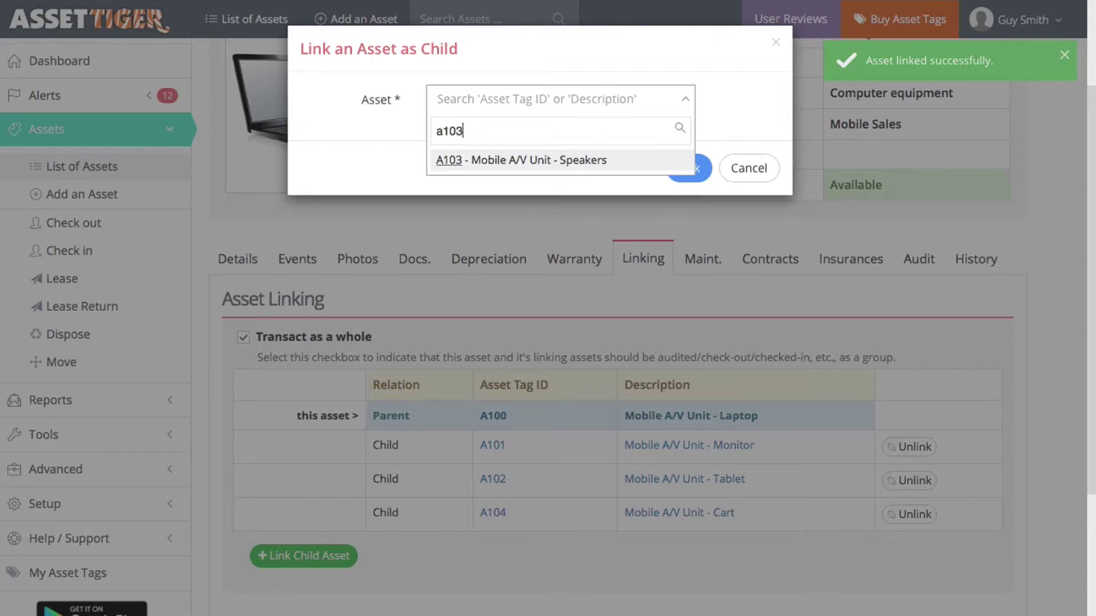
{"action": "left_click", "coordinate": [538, 160]}
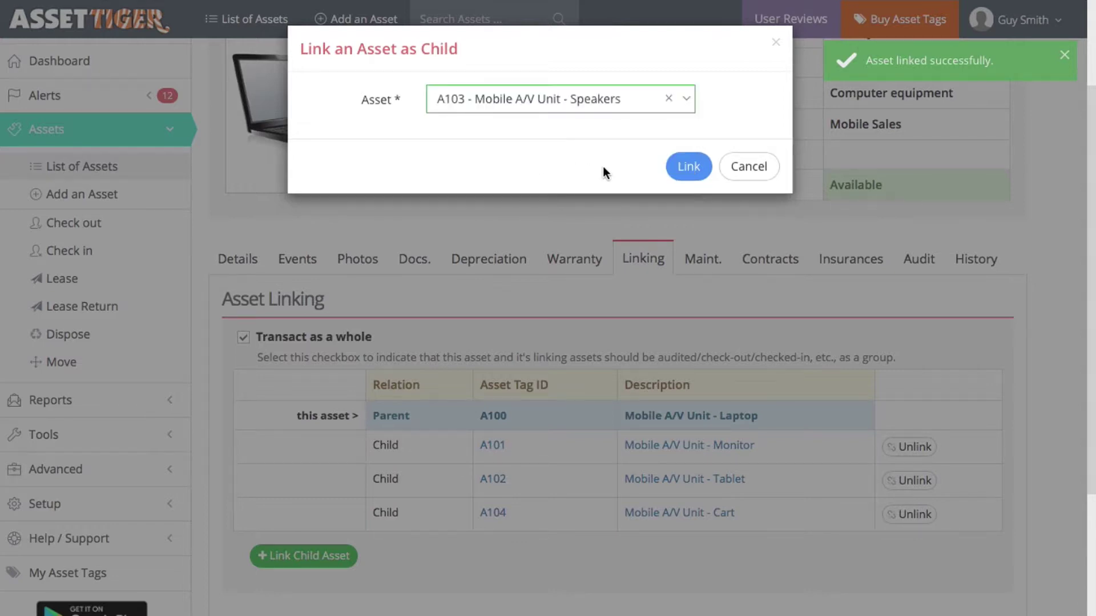
{"action": "left_click", "coordinate": [689, 166]}
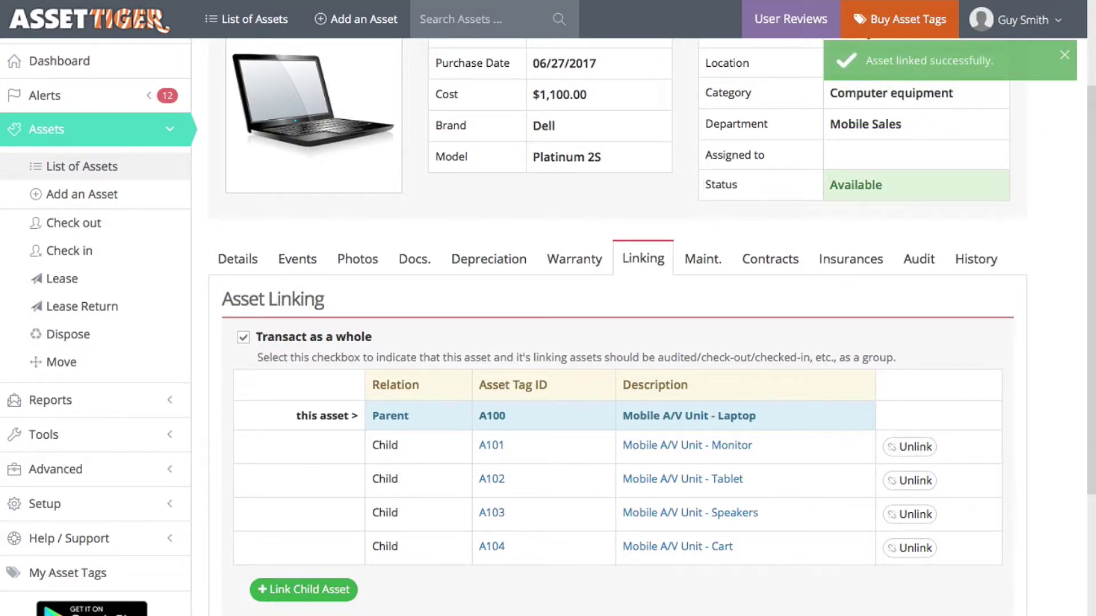
{"action": "scroll", "coordinate": [294, 292], "scroll_direction": "up", "scroll_amount": 3}
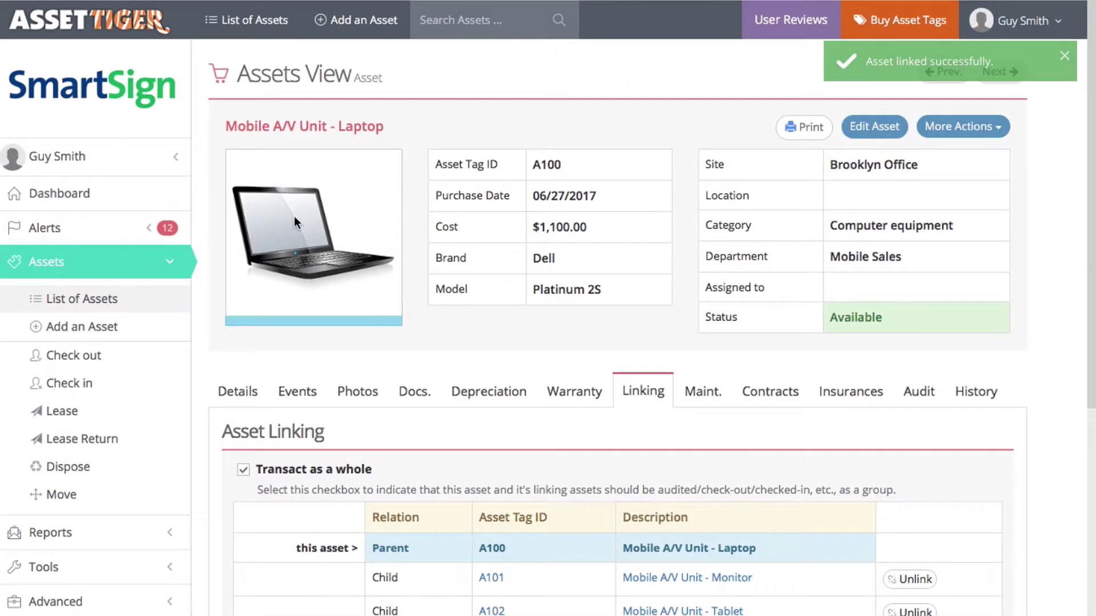
{"action": "left_click", "coordinate": [266, 22]}
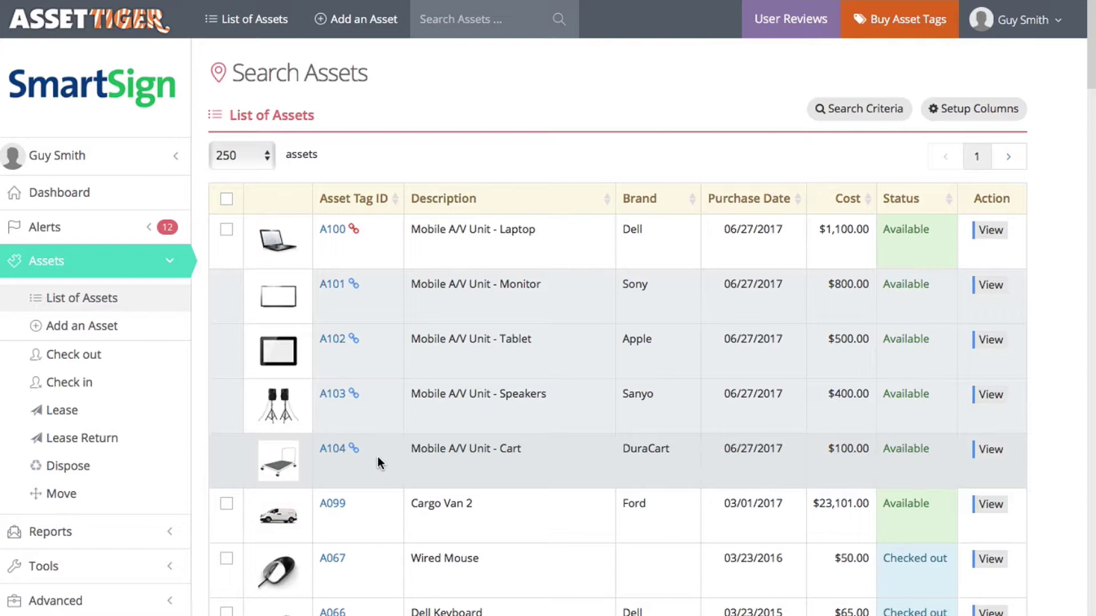
- Open the A103 Mobile A/V Unit - Speakers record from the List of Assets
{"action": "left_click", "coordinate": [985, 395]}
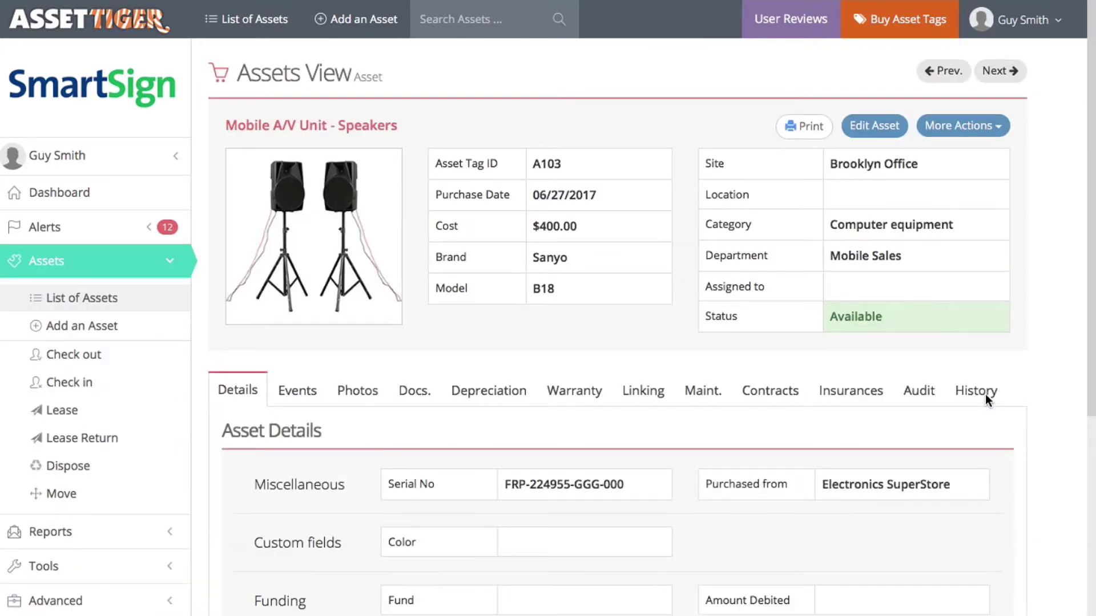
- Check out Speakers A103 and its linked laptop kit to a searched person with no due date
{"action": "left_click", "coordinate": [975, 138]}
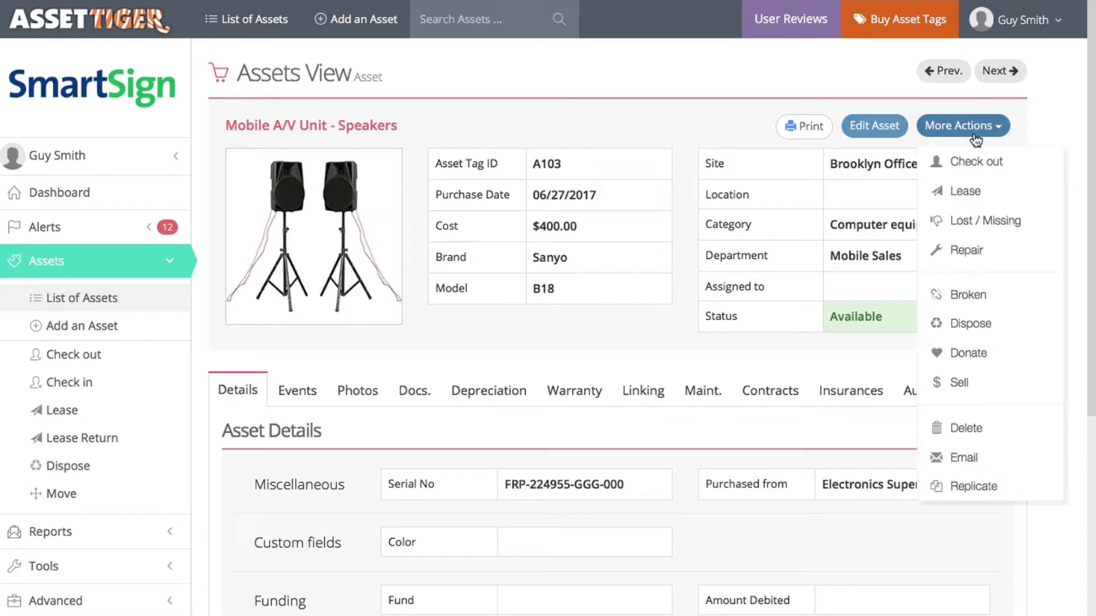
{"action": "left_click", "coordinate": [975, 161]}
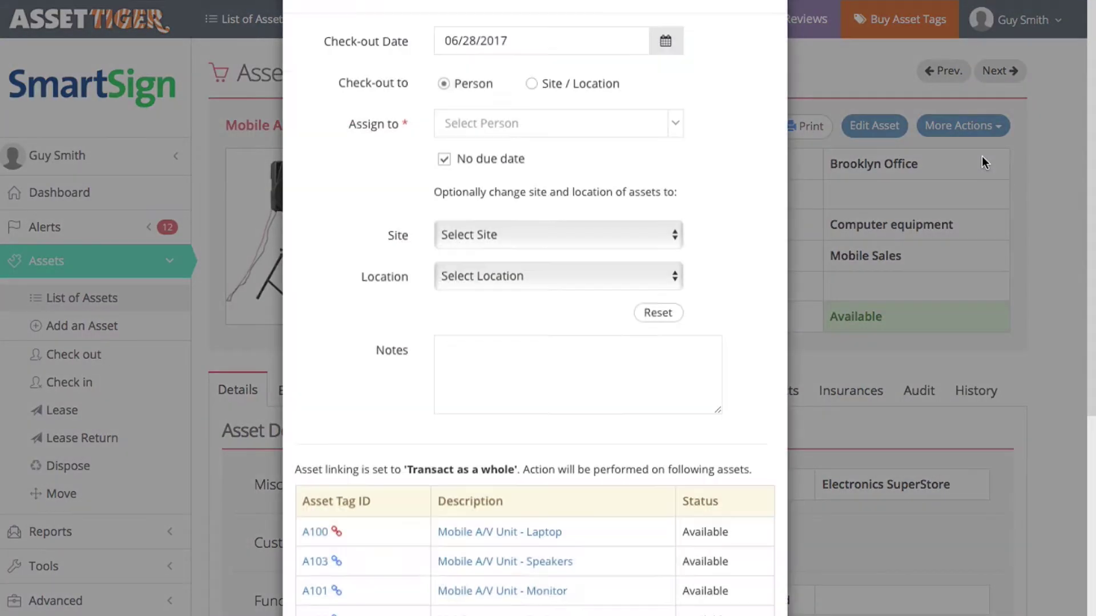
{"action": "scroll", "coordinate": [726, 169], "scroll_direction": "down", "scroll_amount": 3}
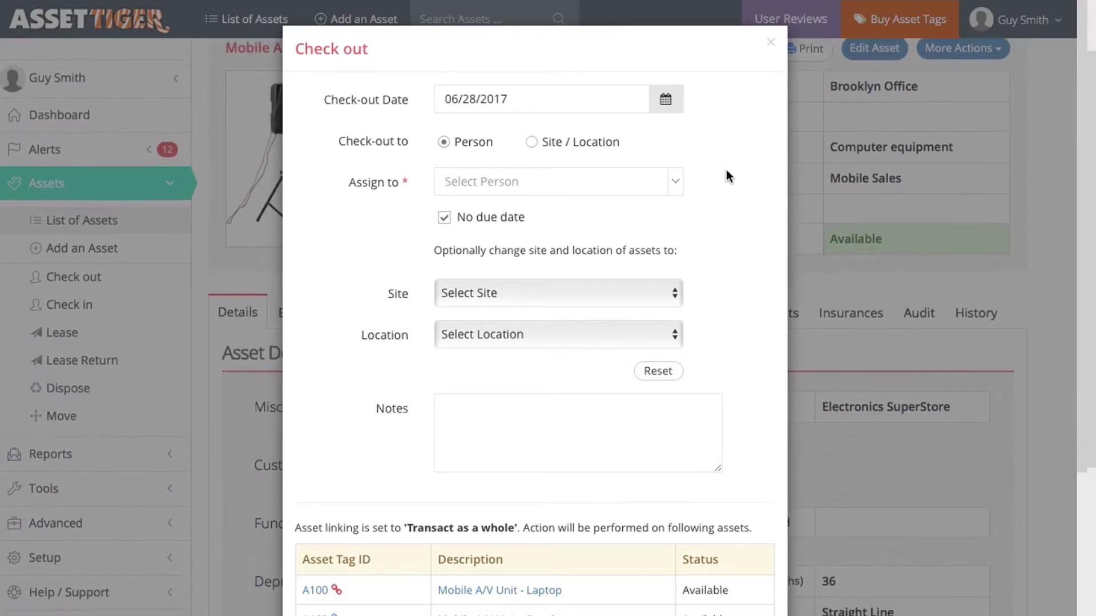
{"action": "scroll", "coordinate": [726, 169], "scroll_direction": "down", "scroll_amount": 2}
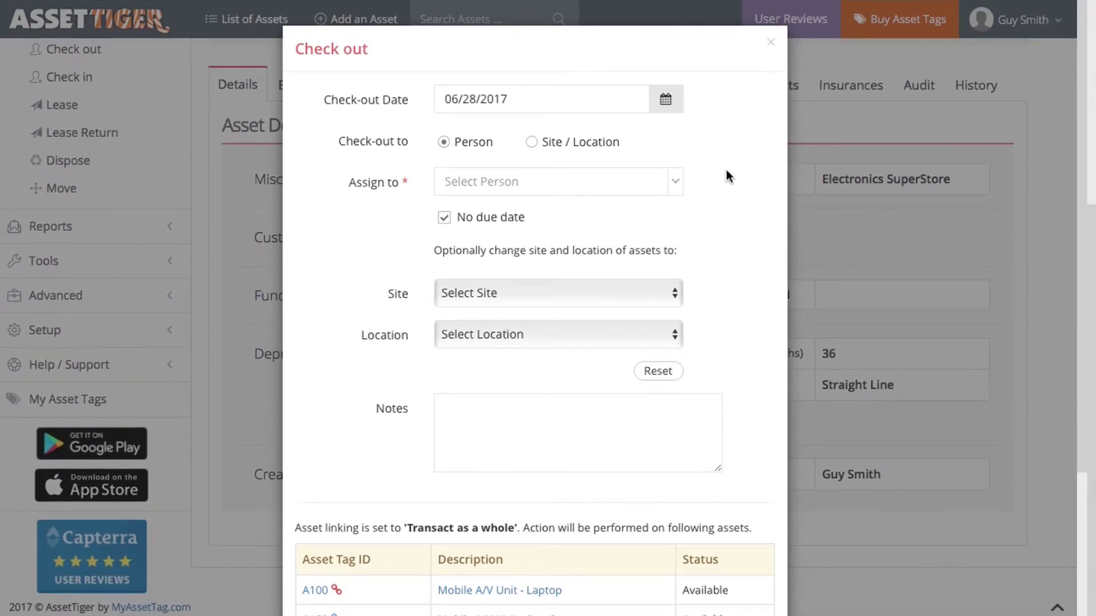
{"action": "scroll", "coordinate": [723, 321], "scroll_direction": "down", "scroll_amount": 3}
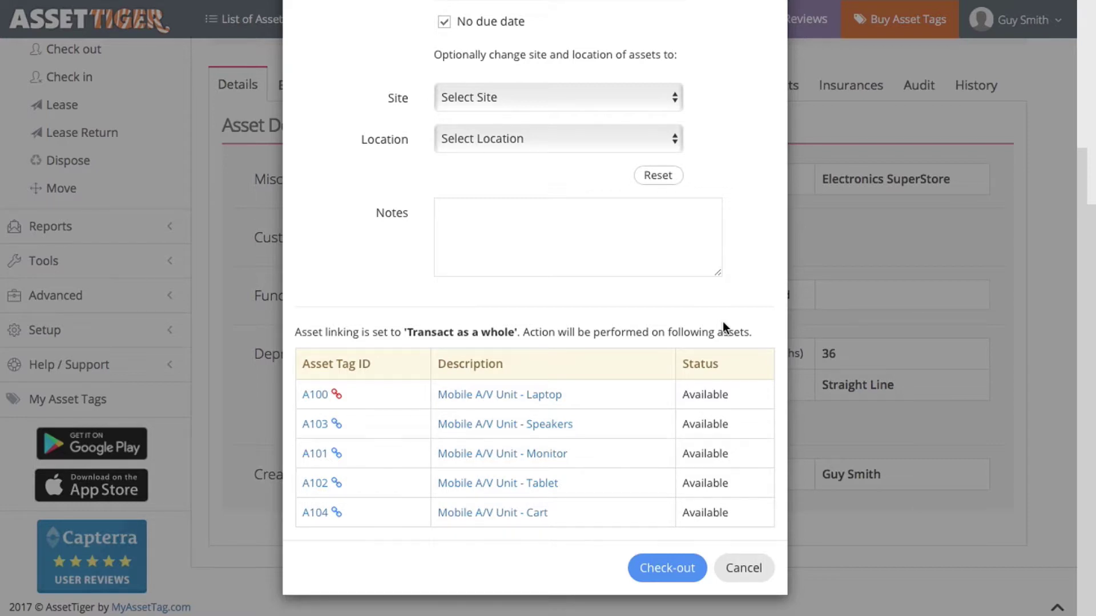
{"action": "scroll", "coordinate": [723, 321], "scroll_direction": "up", "scroll_amount": 3}
{"action": "left_click", "coordinate": [673, 191]}
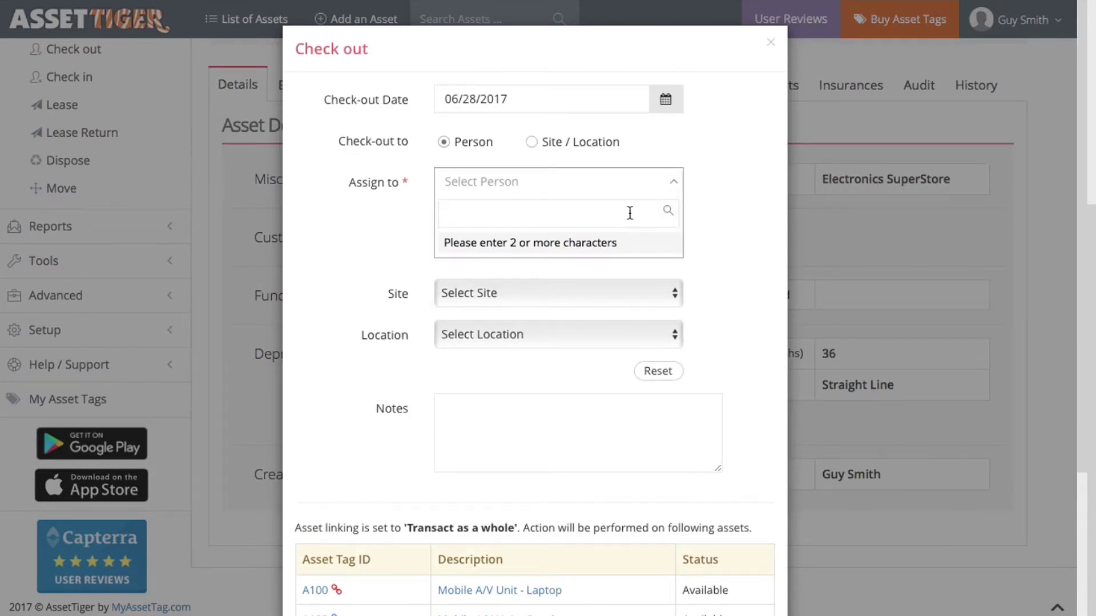
{"action": "type", "text": "patr"}
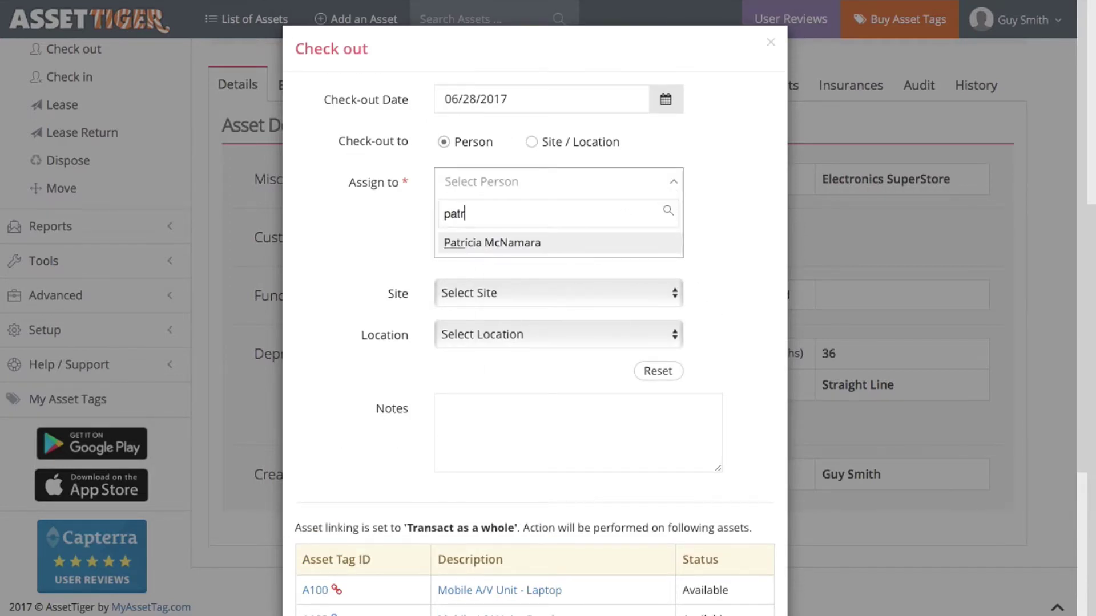
{"action": "left_click", "coordinate": [515, 243]}
{"action": "scroll", "coordinate": [744, 247], "scroll_direction": "down", "scroll_amount": 3}
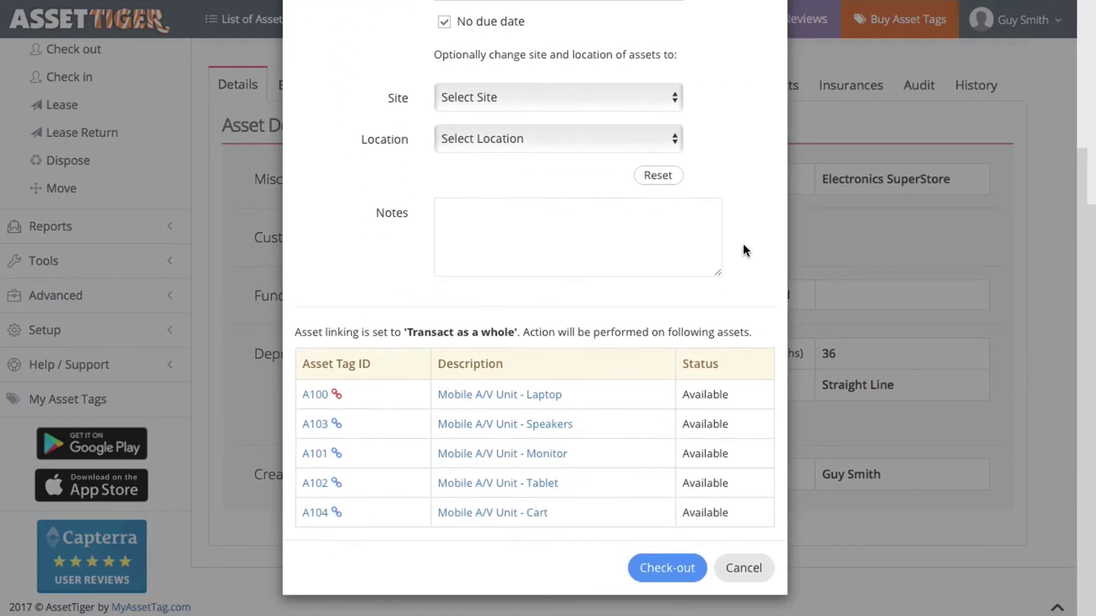
{"action": "left_click", "coordinate": [676, 570]}
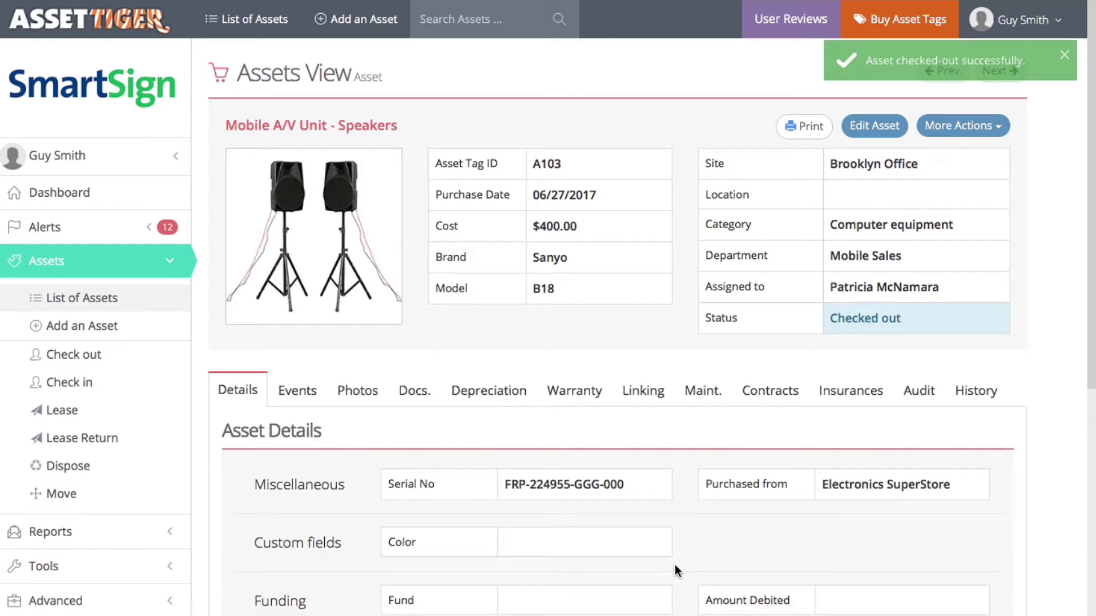
{"action": "left_click", "coordinate": [267, 22]}
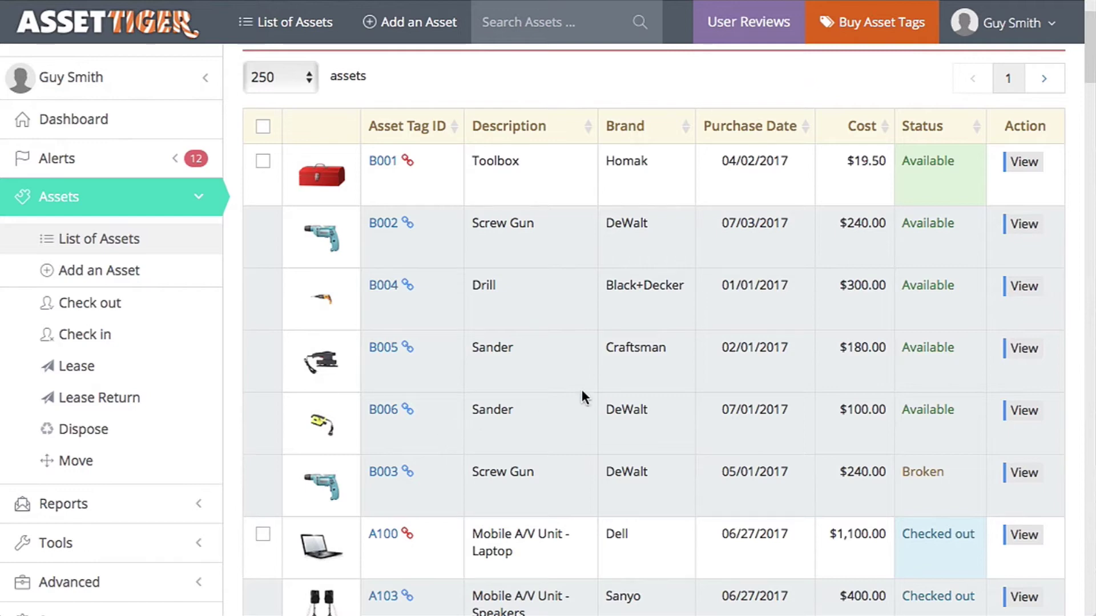
- Open the B001 Toolbox record from the List of Assets
{"action": "left_click", "coordinate": [1023, 162]}
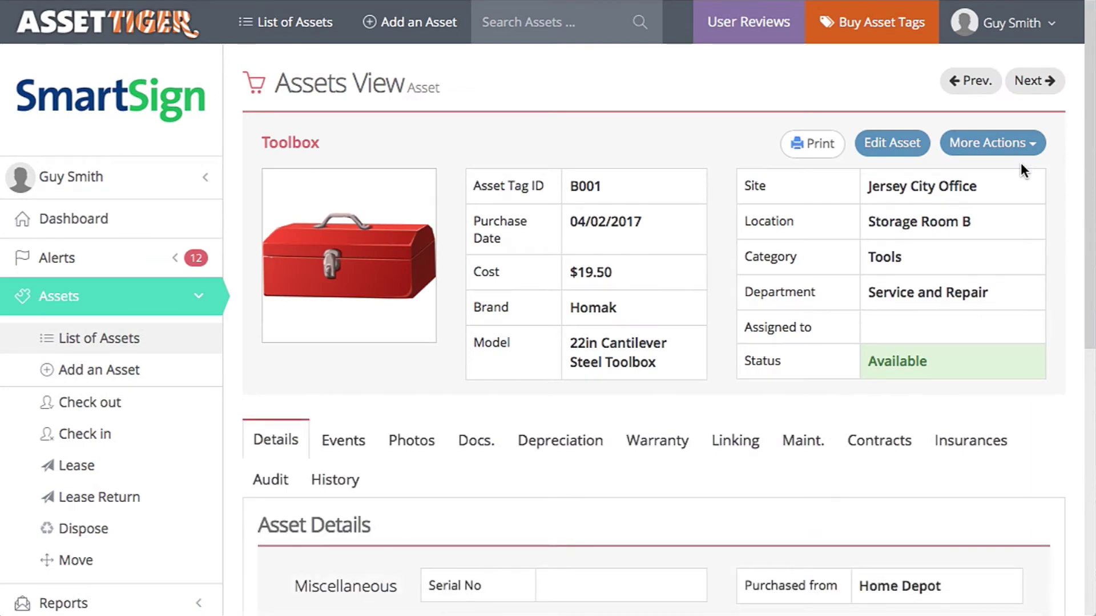
- Untick Transact as a whole on Toolbox B001's Linking tab and dismiss the success notice
{"action": "left_click", "coordinate": [742, 439]}
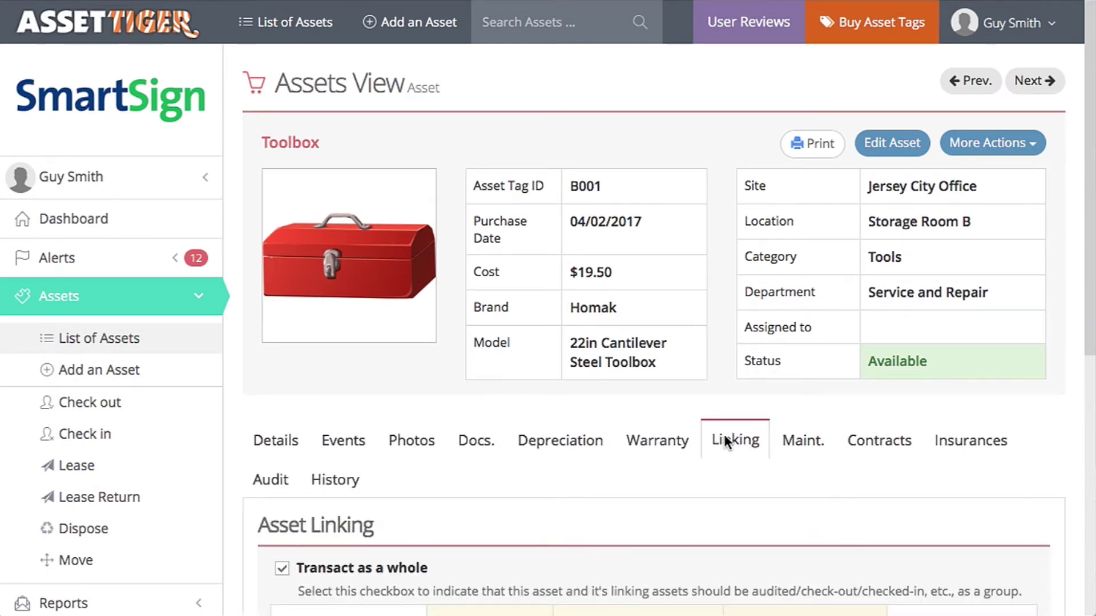
{"action": "scroll", "coordinate": [694, 432], "scroll_direction": "down", "scroll_amount": 6}
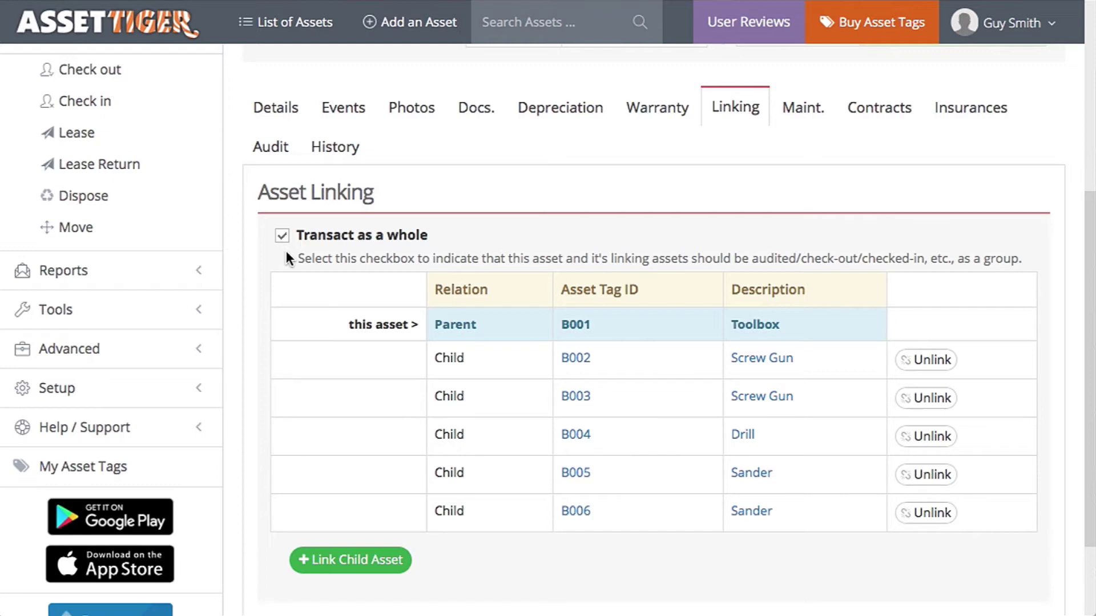
{"action": "left_click", "coordinate": [282, 235]}
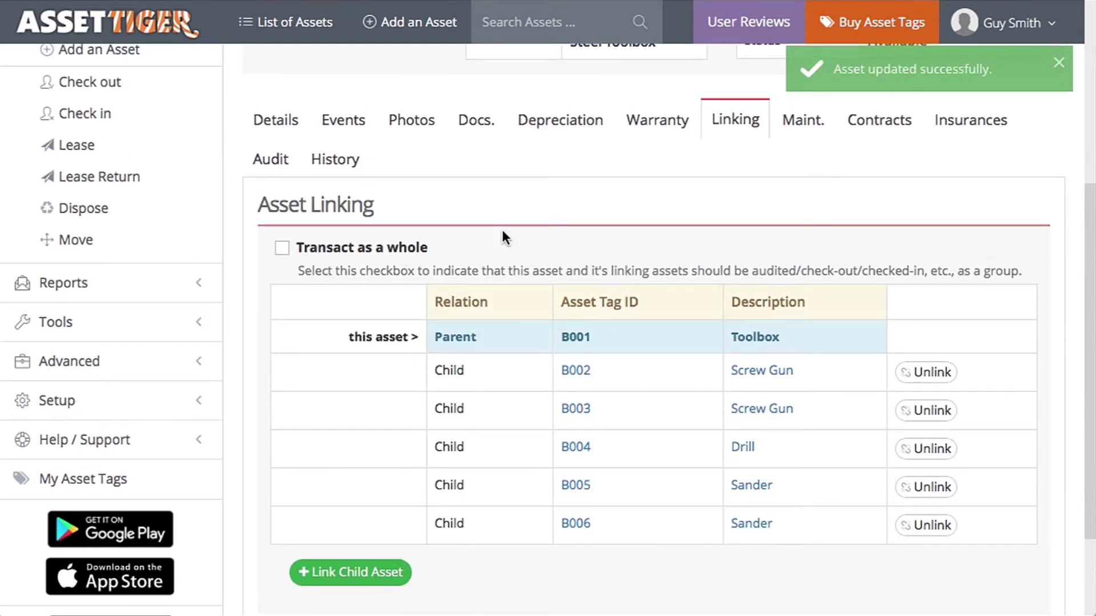
{"action": "left_click", "coordinate": [1060, 64]}
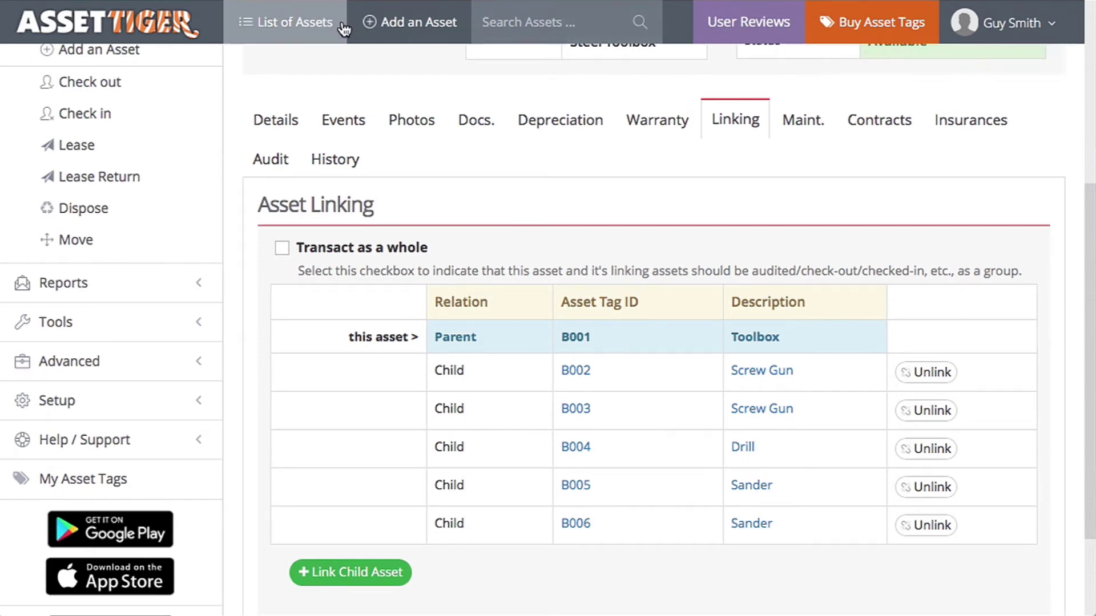
- Tick B001, B004, B005 and A100 in the asset list, then open Help / Support's Contact Us page
{"action": "left_click", "coordinate": [308, 22]}
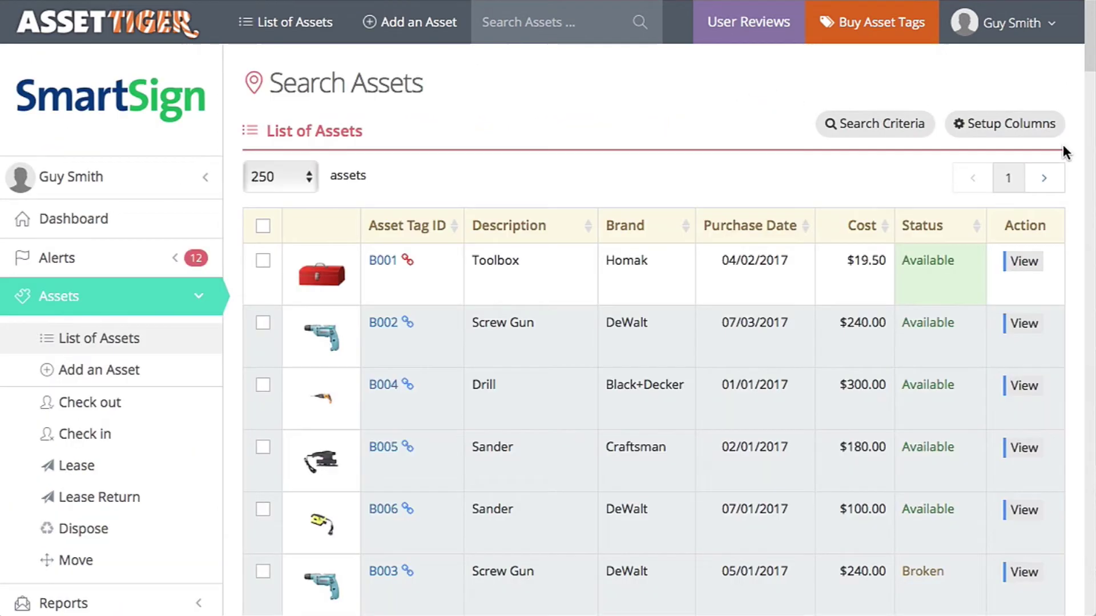
{"action": "scroll", "coordinate": [1075, 153], "scroll_direction": "down", "scroll_amount": 2}
{"action": "scroll", "coordinate": [1074, 145], "scroll_direction": "down", "scroll_amount": 1}
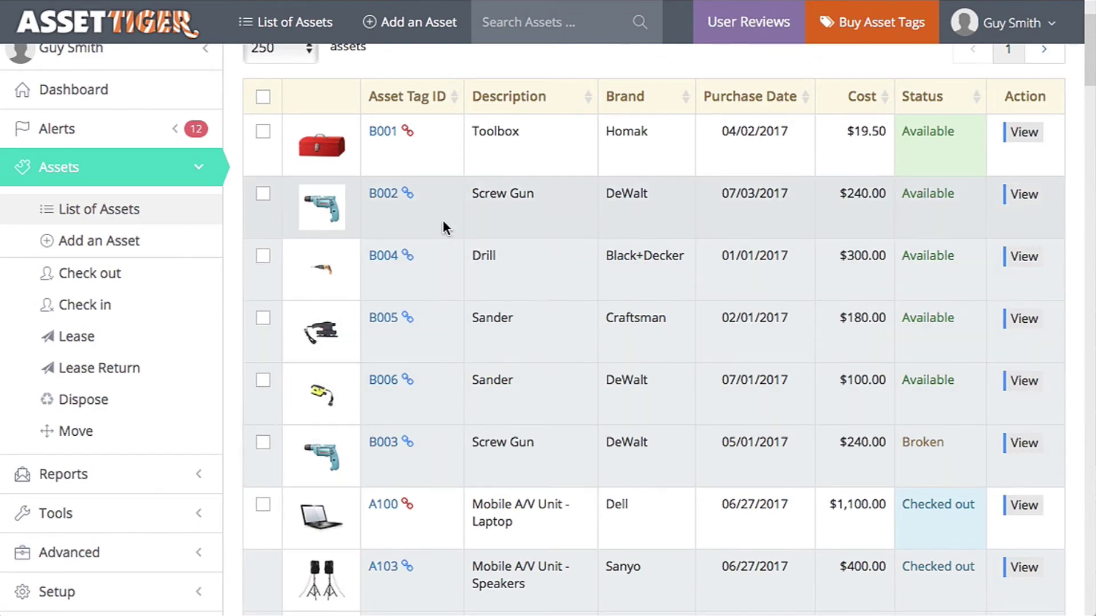
{"action": "left_click", "coordinate": [264, 131]}
{"action": "left_click", "coordinate": [263, 255]}
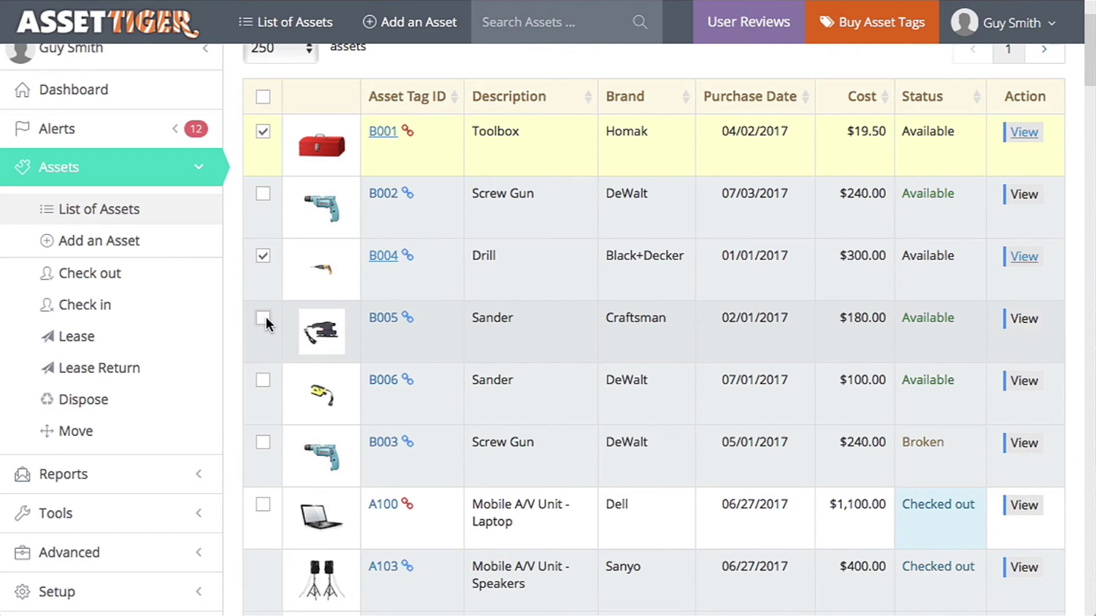
{"action": "left_click", "coordinate": [265, 317]}
{"action": "scroll", "coordinate": [265, 316], "scroll_direction": "down", "scroll_amount": 5}
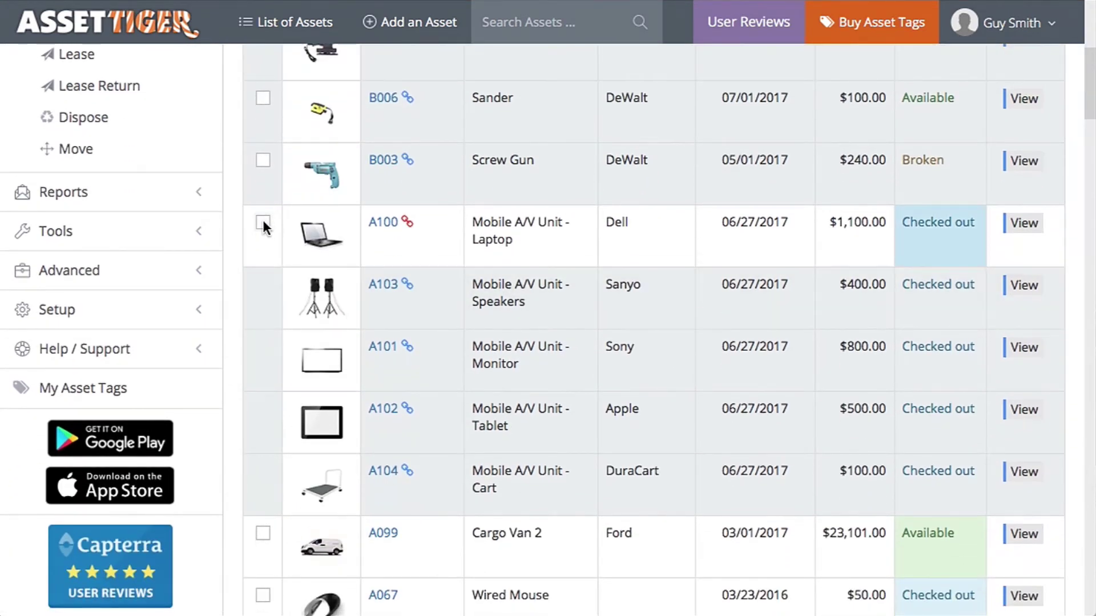
{"action": "left_click", "coordinate": [262, 222]}
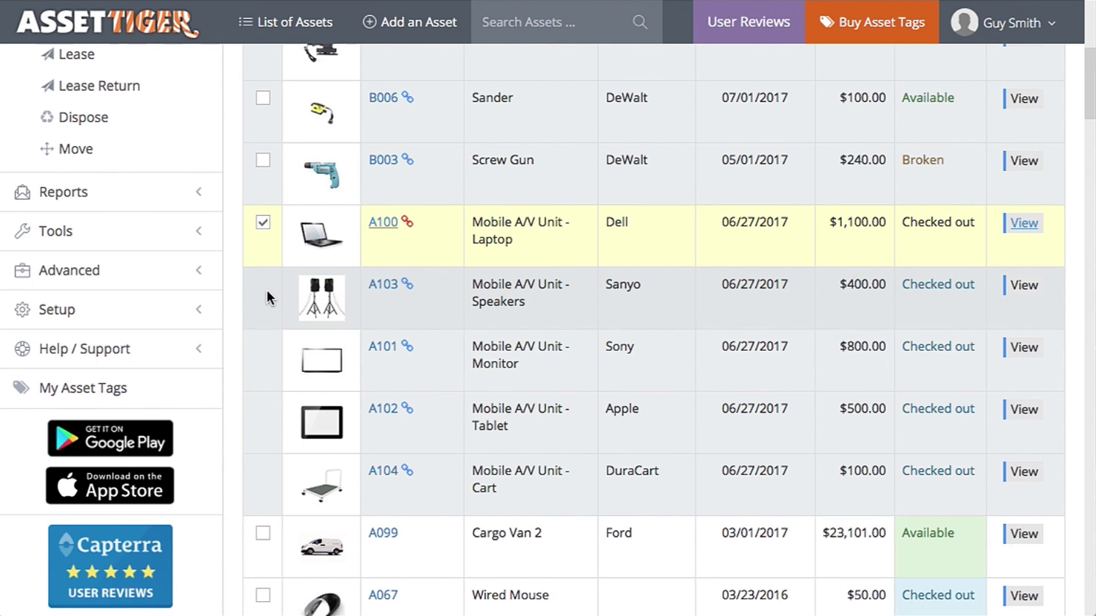
{"action": "left_click", "coordinate": [118, 353]}
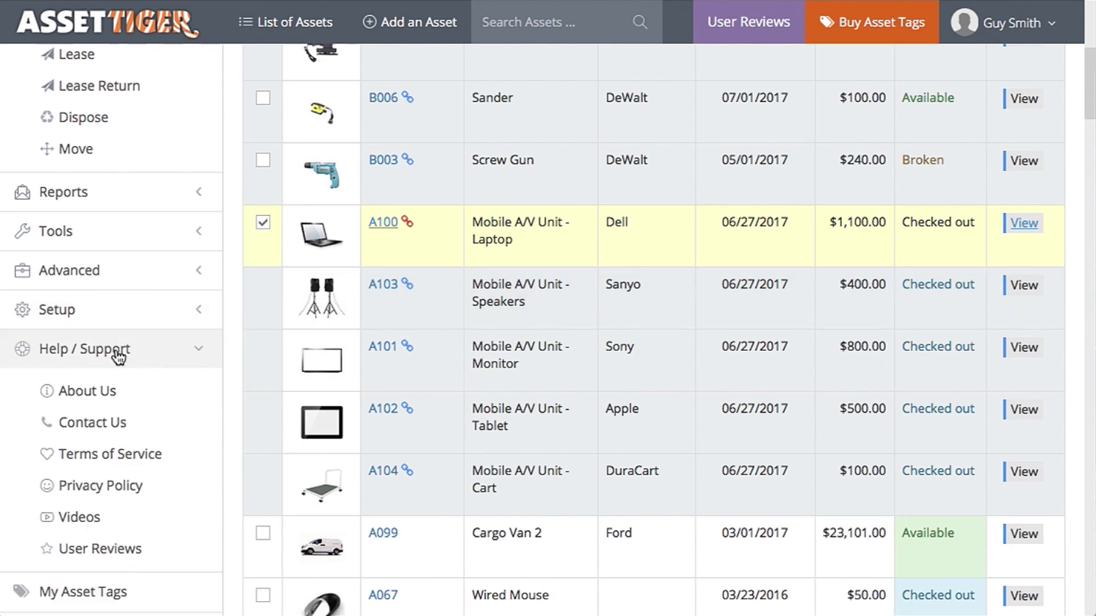
{"action": "left_click", "coordinate": [117, 422]}
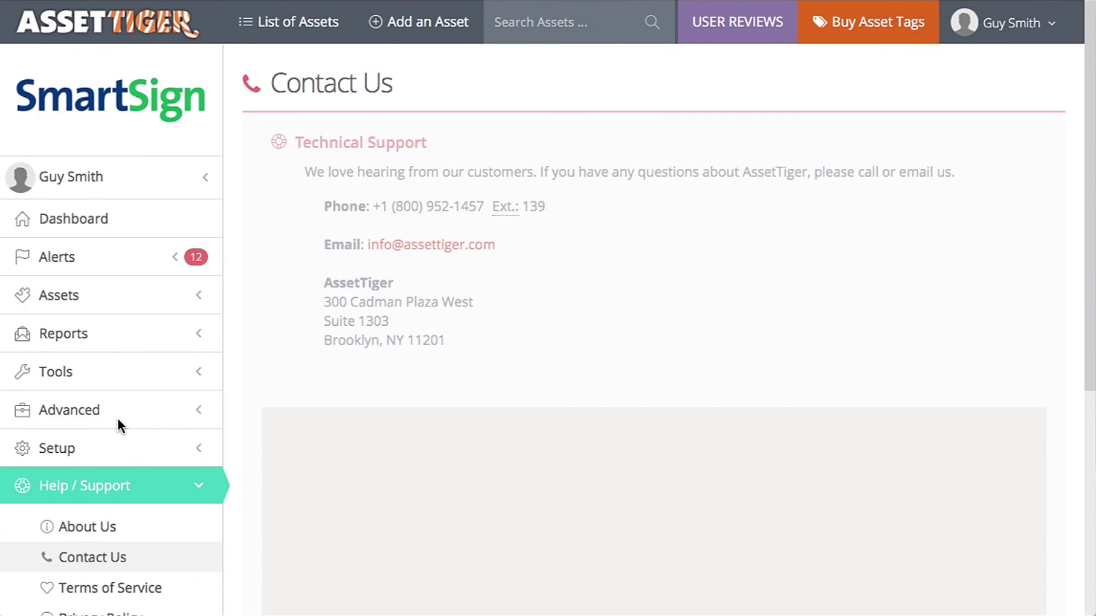